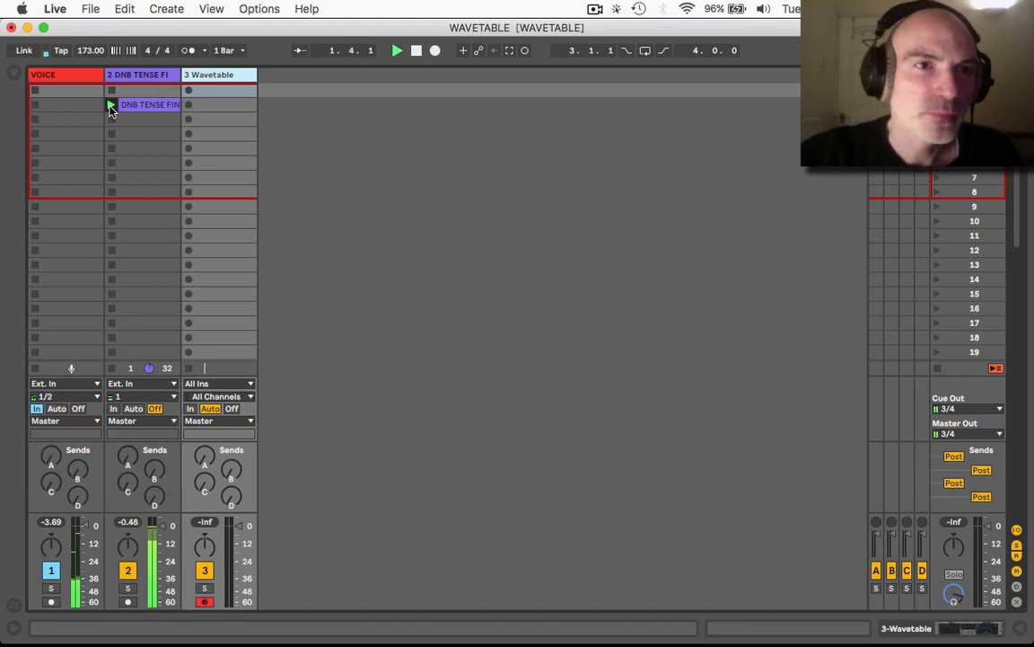
# Stop playback and enable the Wavetable synth's sub oscillator with its gain at 0.0 dB.
pyautogui.press('space')
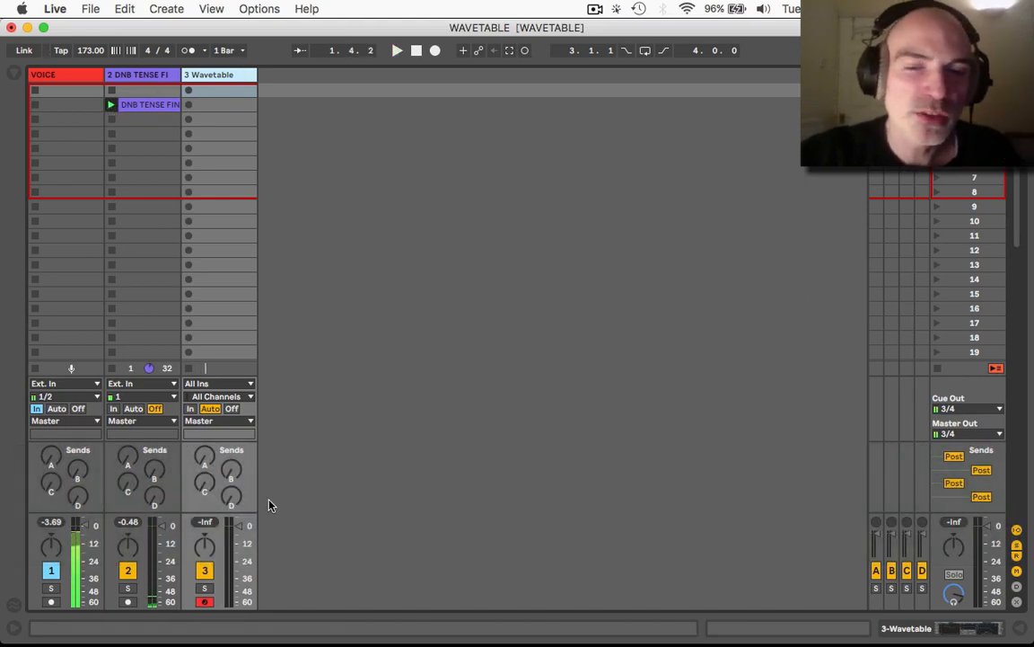
pyautogui.click(916, 633)
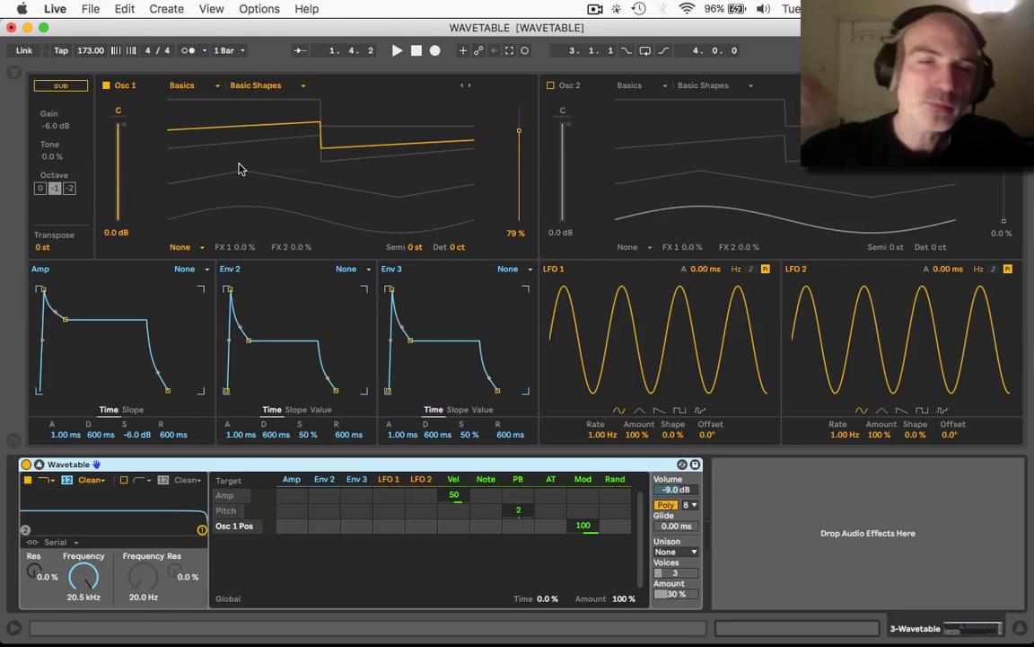
pyautogui.click(76, 88)
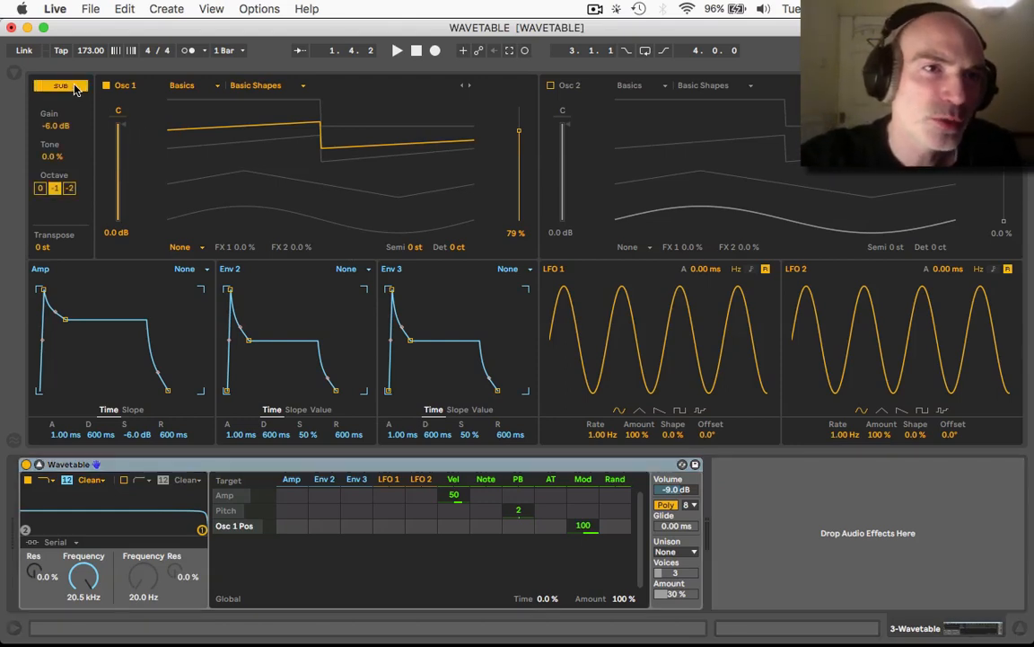
pyautogui.click(52, 125)
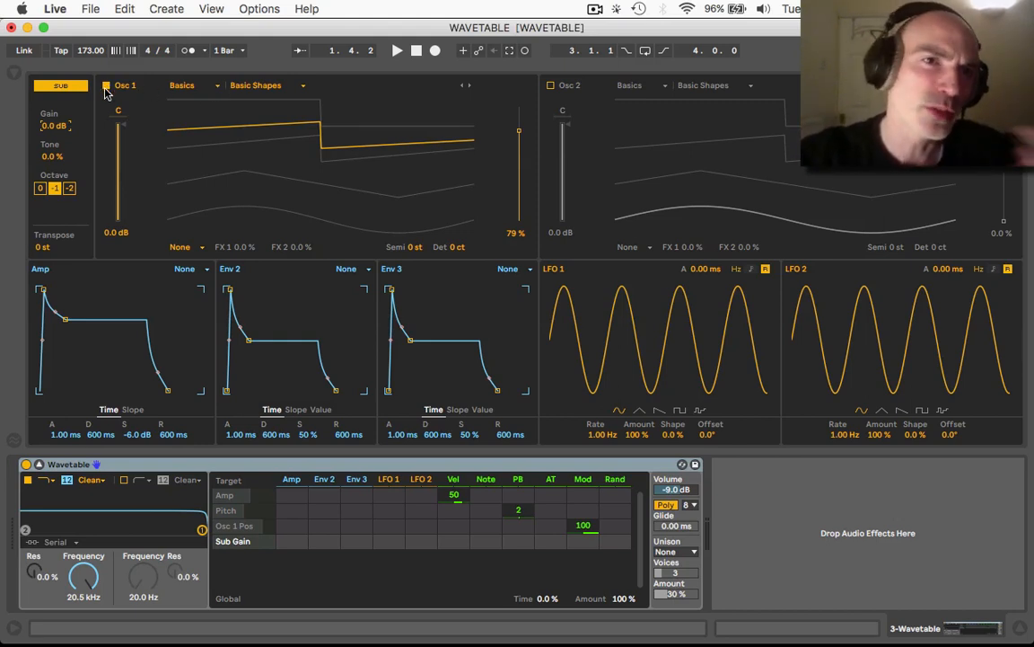
# Choose the FM Feedback wavetable from the Basics category for oscillator 1 and lower its position to 5.7%.
pyautogui.click(200, 87)
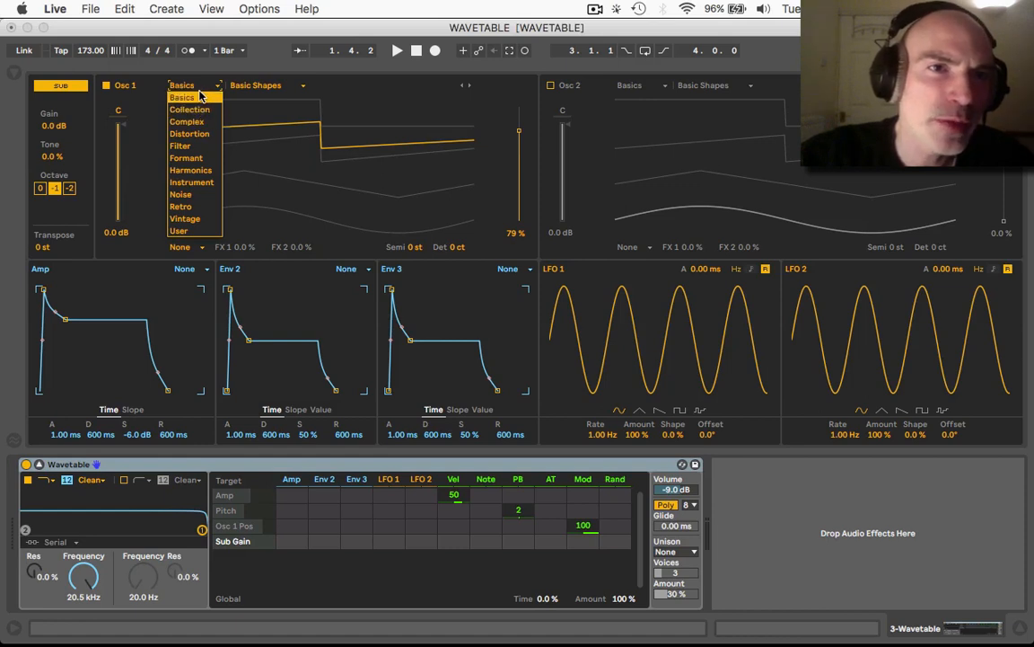
pyautogui.click(203, 87)
pyautogui.click(259, 87)
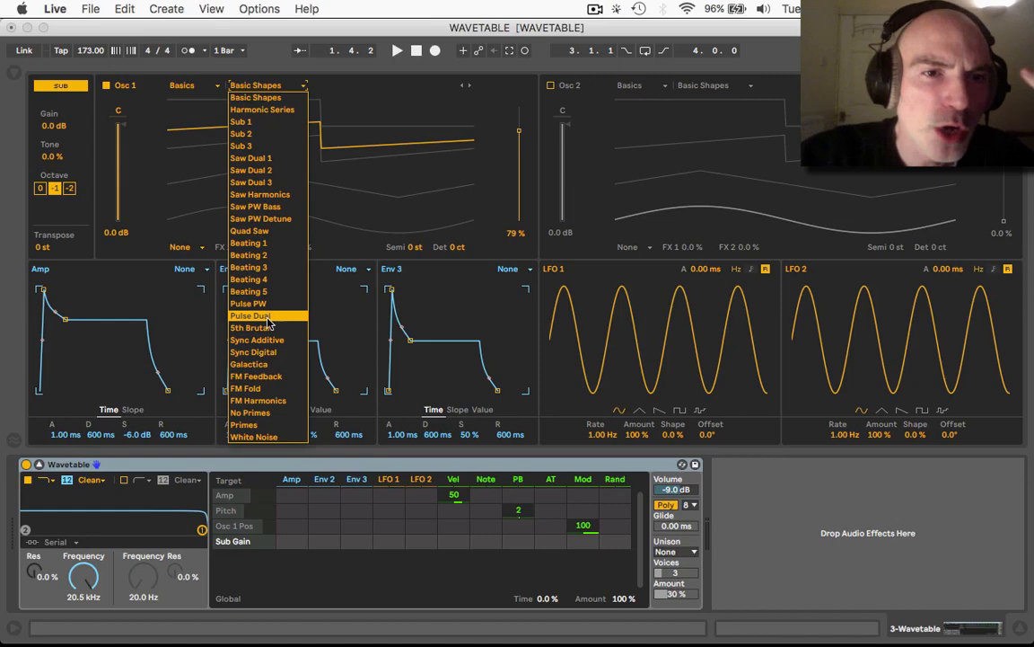
pyautogui.click(266, 377)
pyautogui.moveTo(525, 133); pyautogui.dragTo(518, 216)
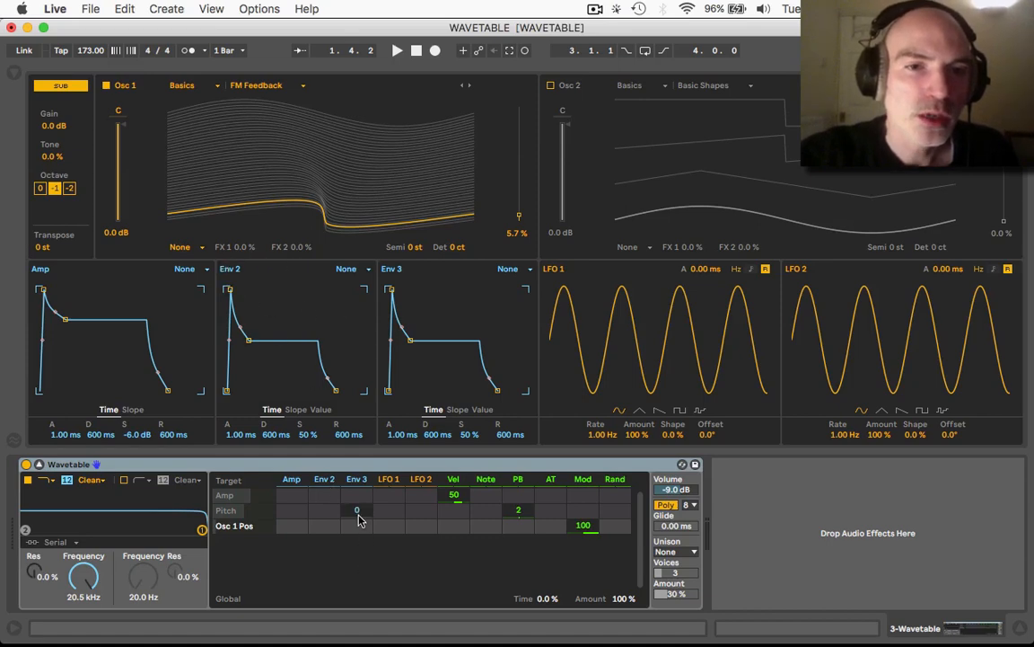
# Modulate oscillator 1's position by -100 from Env 2, raising the position to 66% and Env 2's attack to 133 ms.
pyautogui.moveTo(324, 525); pyautogui.dragTo(324, 489)
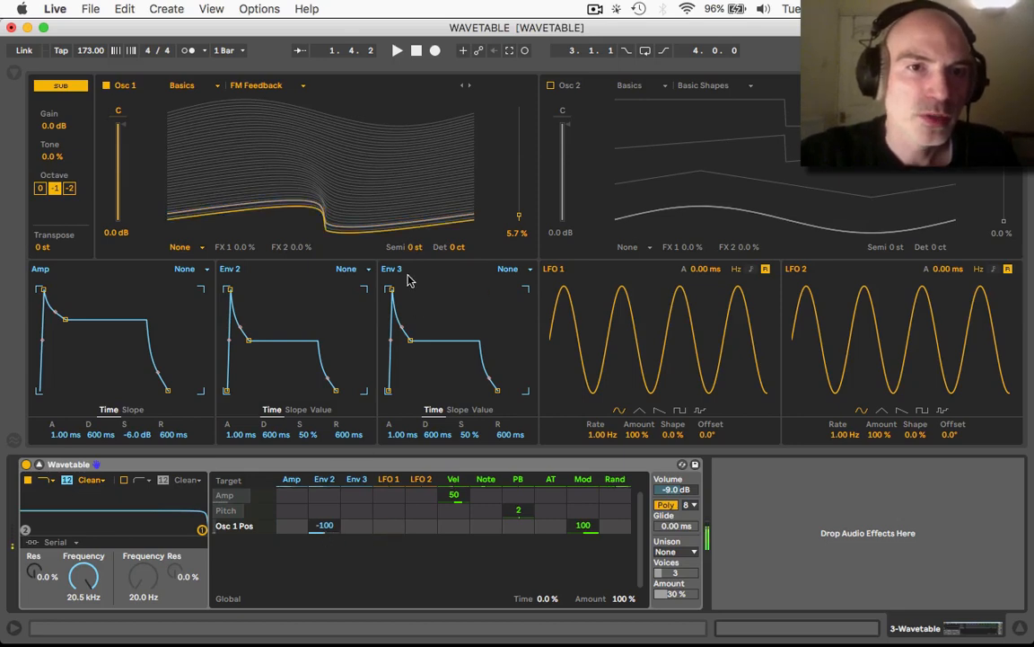
pyautogui.moveTo(523, 217); pyautogui.dragTo(521, 146)
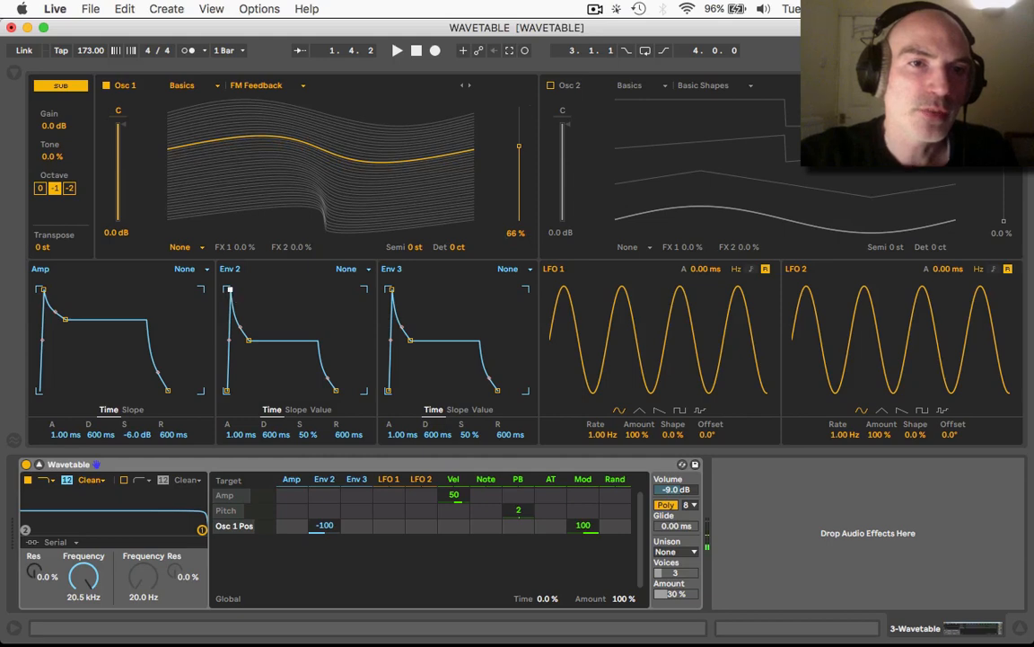
pyautogui.moveTo(229, 289); pyautogui.dragTo(240, 289)
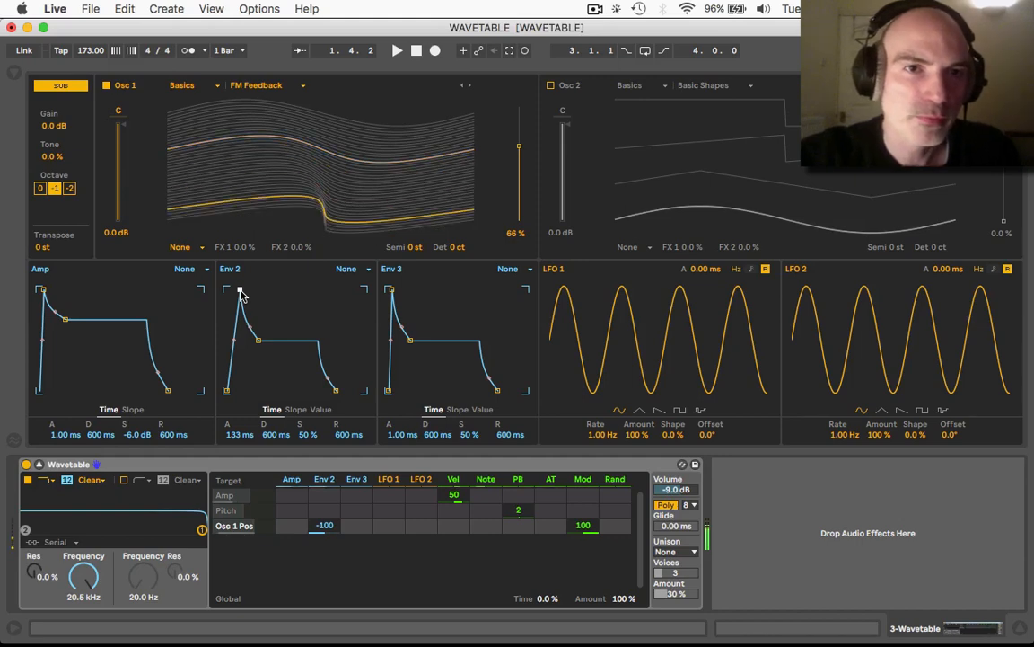
# Give oscillator 1 the Fm effect with 50% tune and 84% amount, and modulate the FM amount by 100 from LFO 1.
pyautogui.click(184, 247)
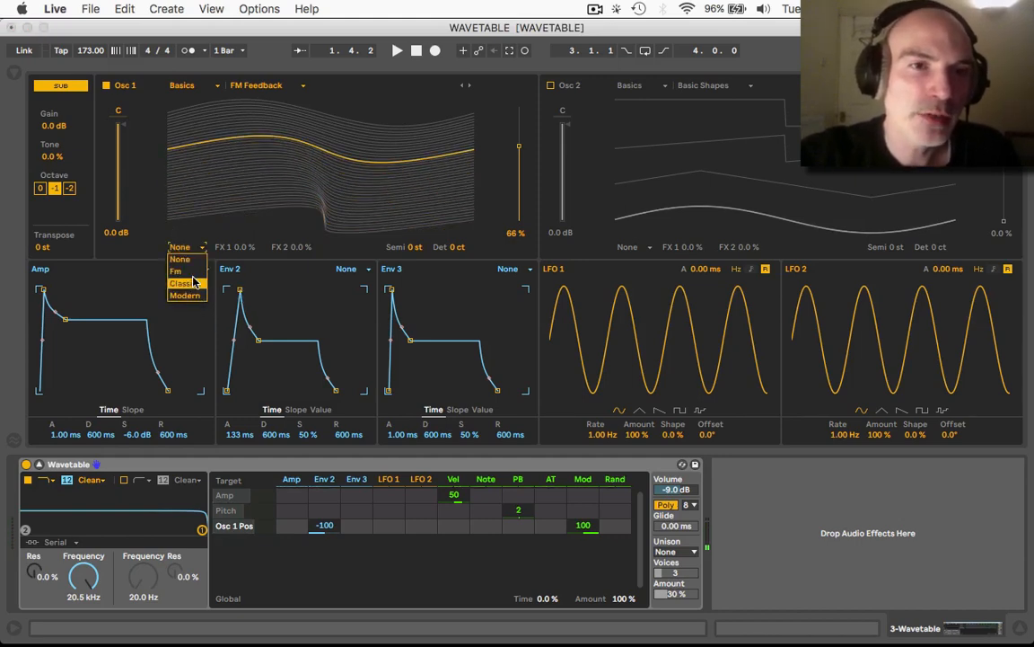
pyautogui.click(177, 272)
pyautogui.moveTo(301, 247); pyautogui.dragTo(301, 217)
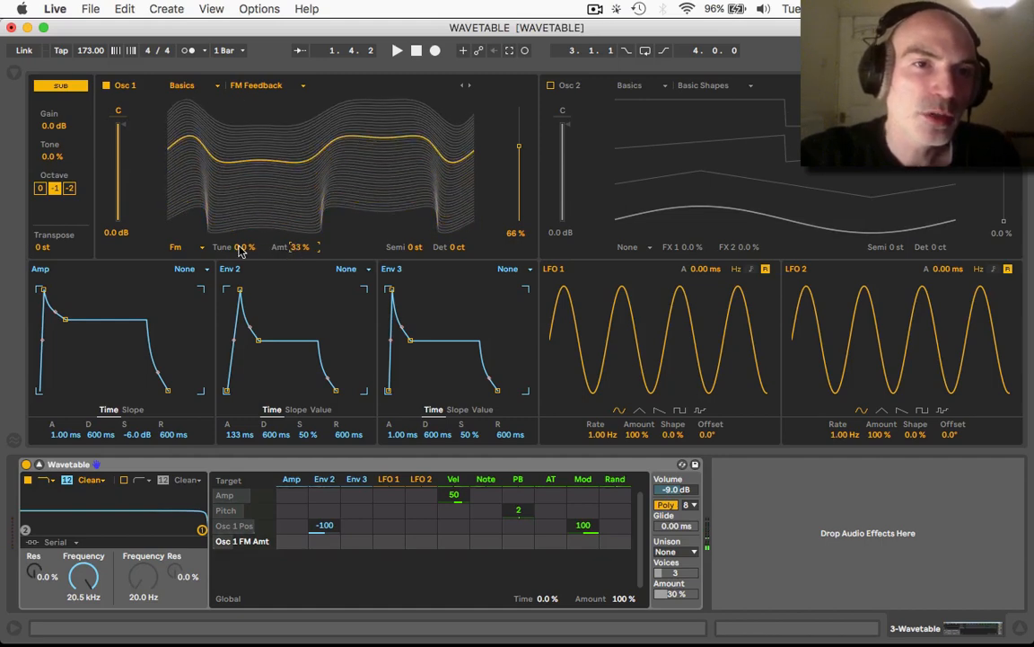
pyautogui.moveTo(239, 249); pyautogui.dragTo(240, 205)
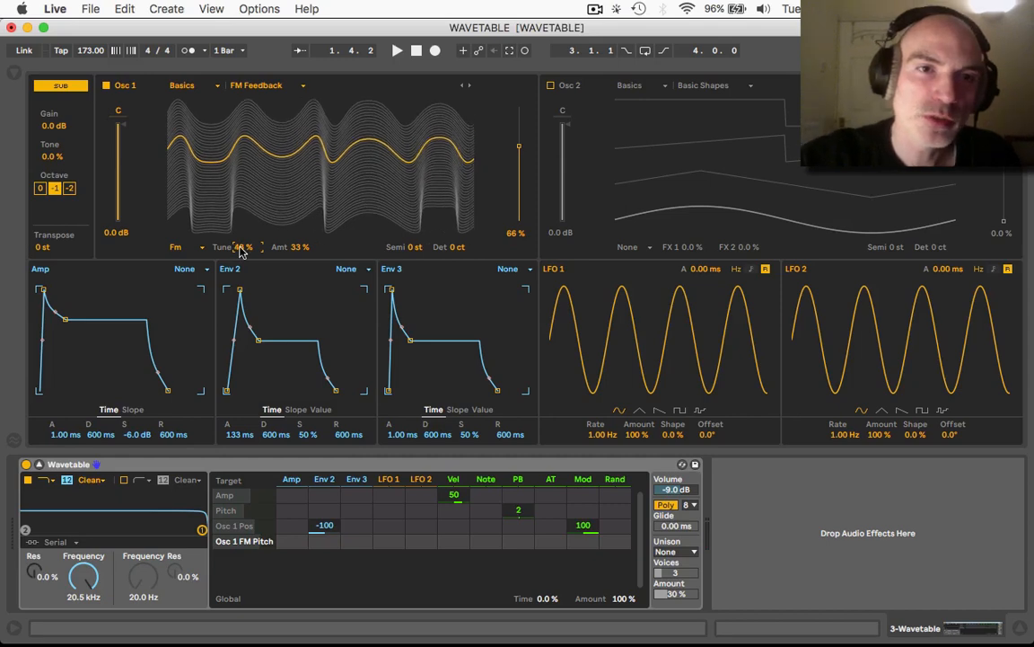
pyautogui.write('50')
pyautogui.press('Return')
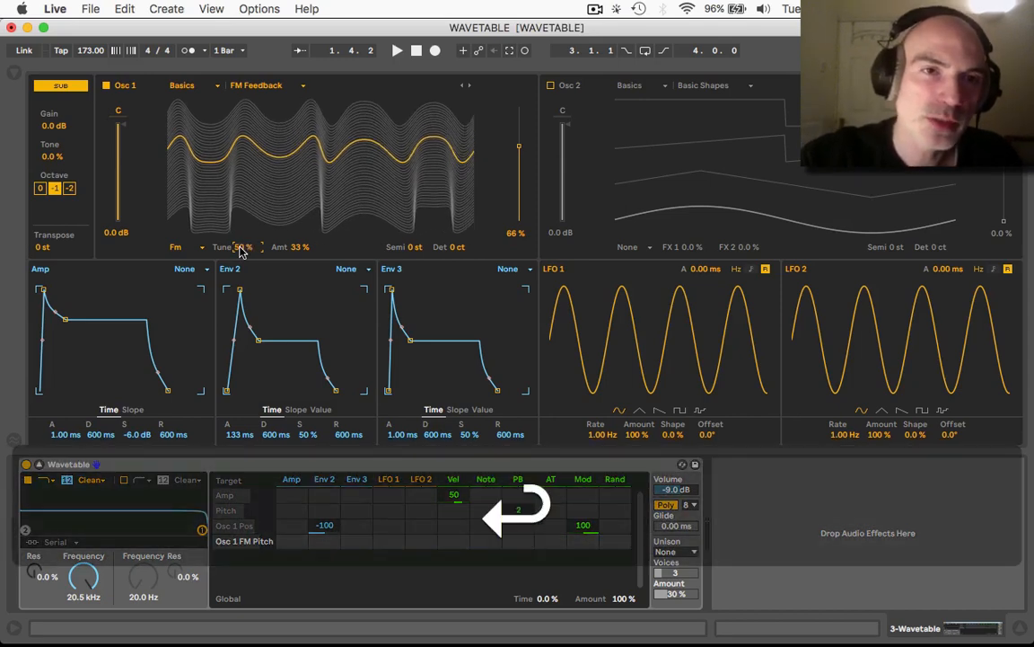
pyautogui.moveTo(295, 251); pyautogui.dragTo(295, 202)
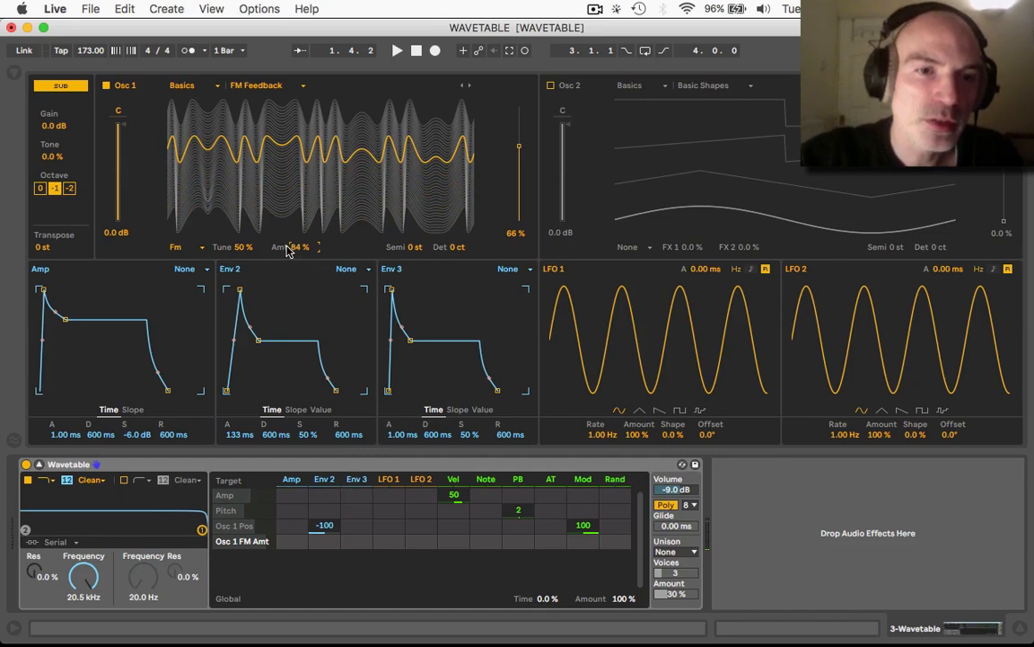
pyautogui.moveTo(389, 549); pyautogui.dragTo(390, 539)
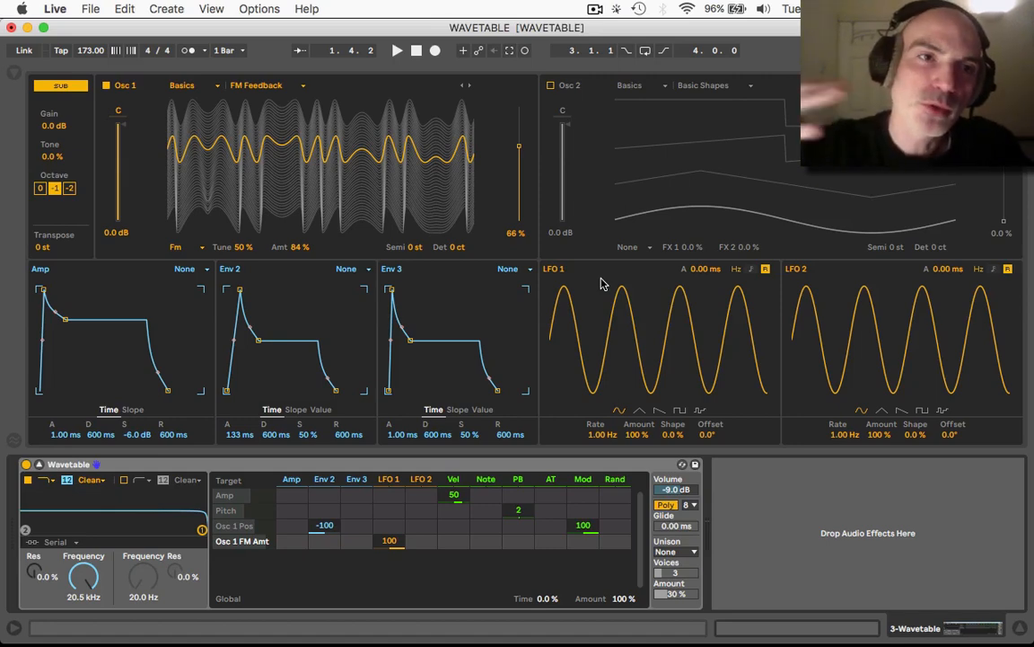
# Set the synth's unison mode to Noise with an amount of 18%.
pyautogui.click(671, 549)
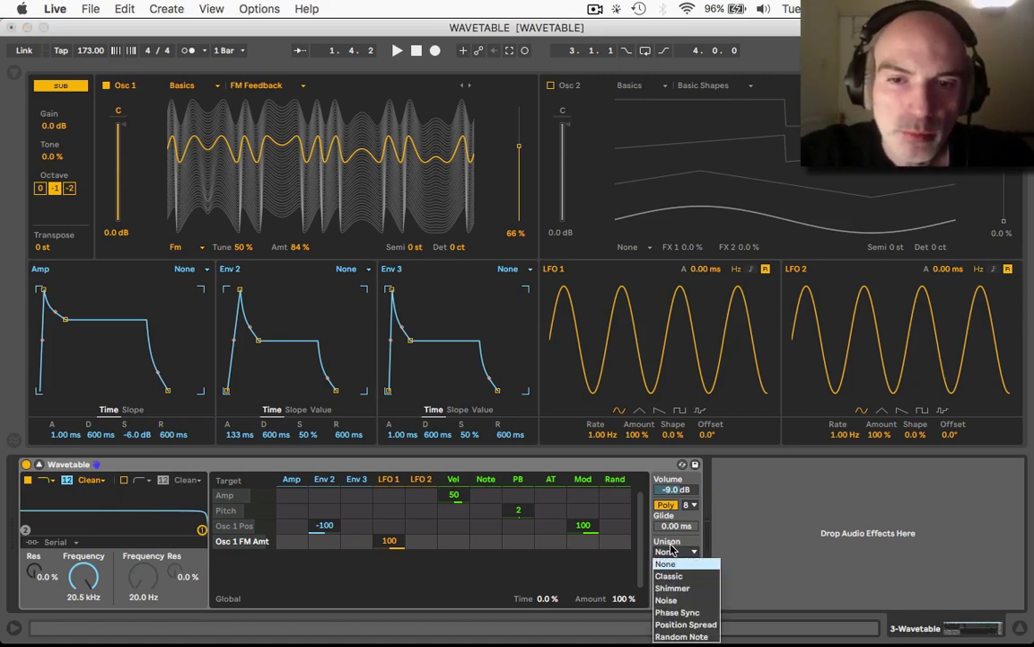
pyautogui.click(669, 600)
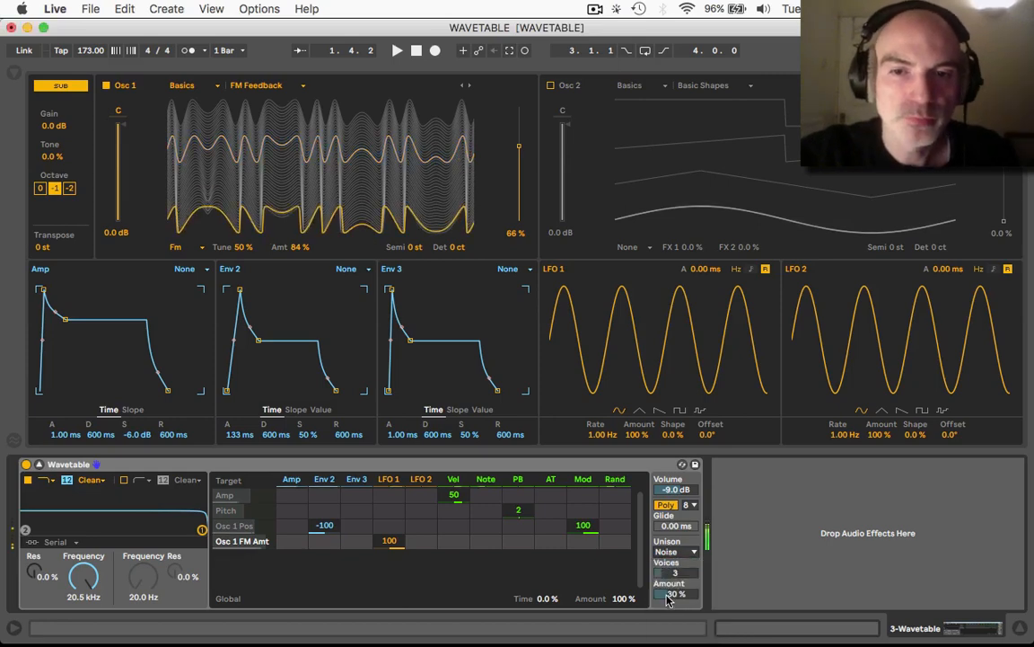
pyautogui.moveTo(675, 593); pyautogui.dragTo(675, 606)
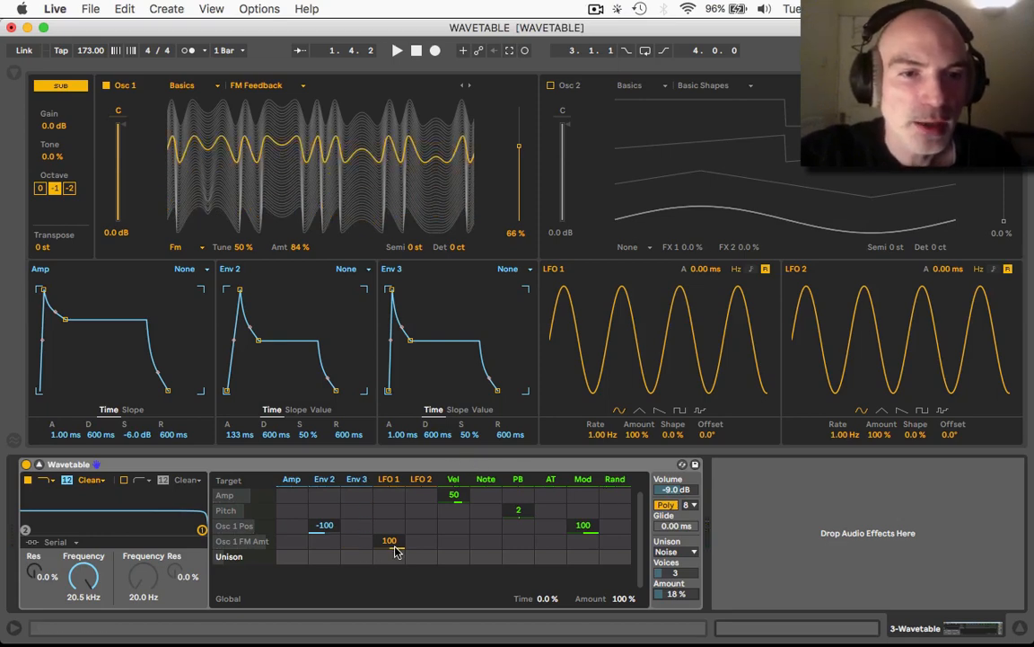
# Set LFO 1's rate to 0.48 Hz, modulated by 100 from LFO 2, and slow down LFO 2's rate.
pyautogui.moveTo(602, 438)
pyautogui.mouseDown()
pyautogui.moveTo(602, 485)
pyautogui.moveTo(601, 440)
pyautogui.mouseUp()
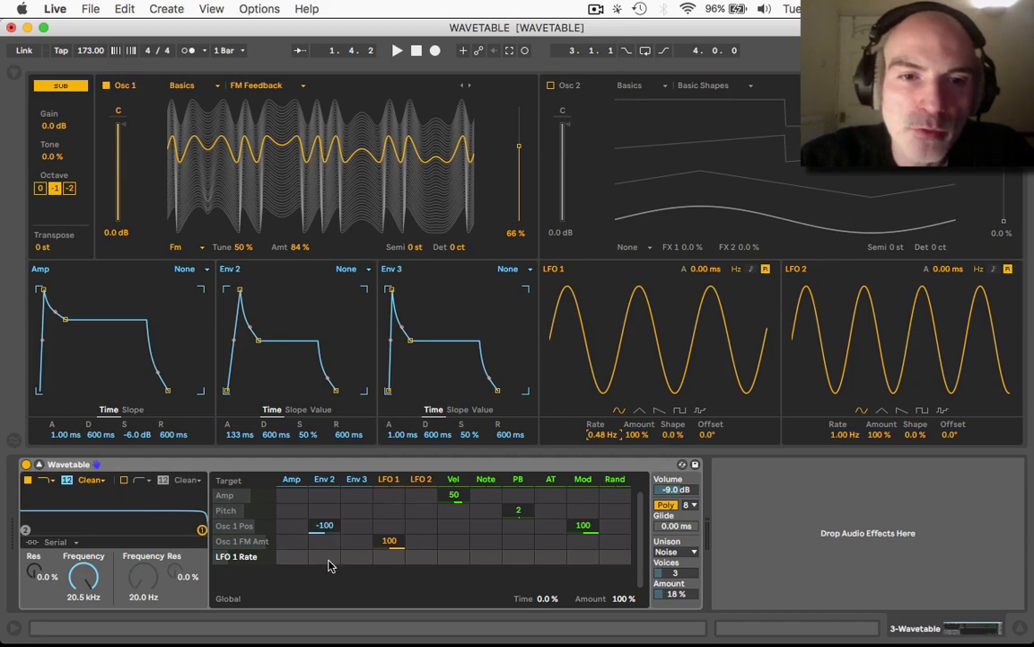
pyautogui.moveTo(420, 555); pyautogui.dragTo(420, 521)
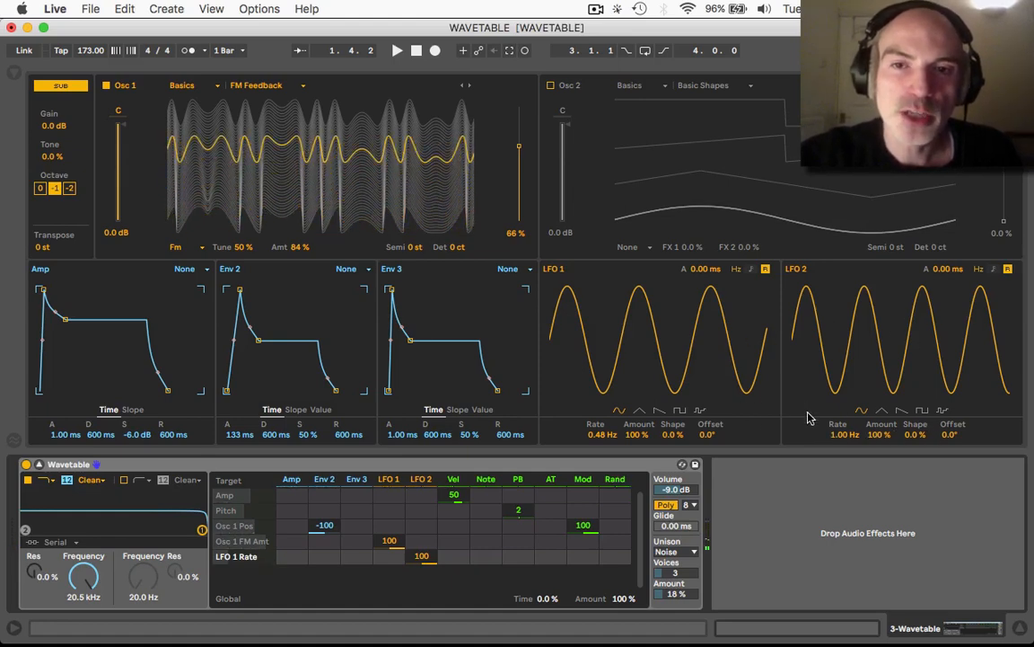
pyautogui.moveTo(837, 435); pyautogui.dragTo(837, 474)
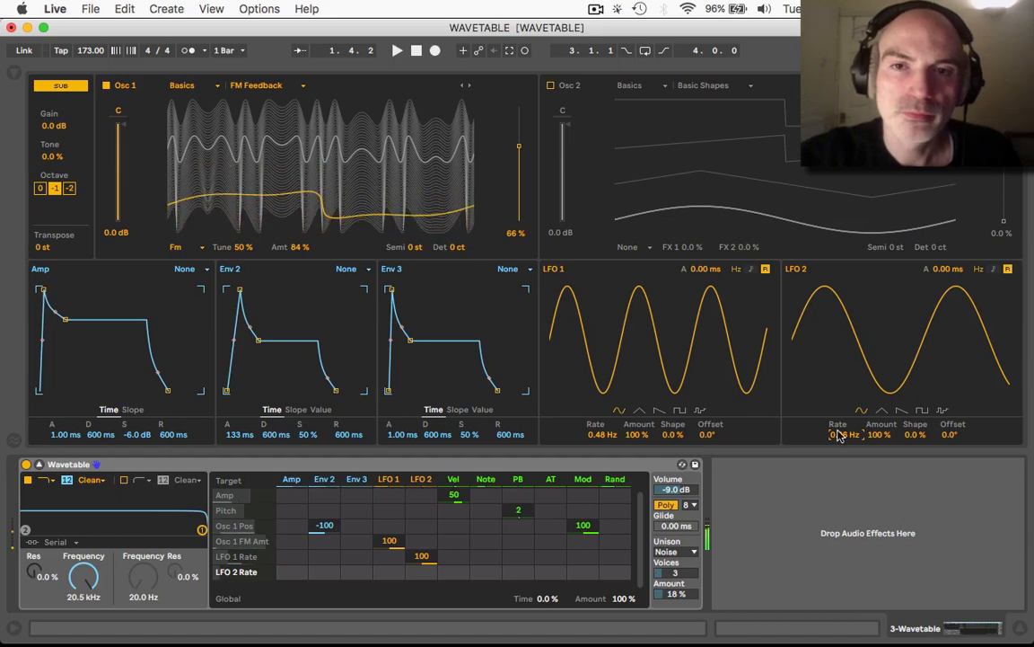
# Give LFO 2 a triangle waveform with 81% shape and a rate of 0.11 Hz.
pyautogui.click(882, 411)
pyautogui.moveTo(915, 434); pyautogui.dragTo(914, 392)
pyautogui.moveTo(844, 434); pyautogui.dragTo(844, 423)
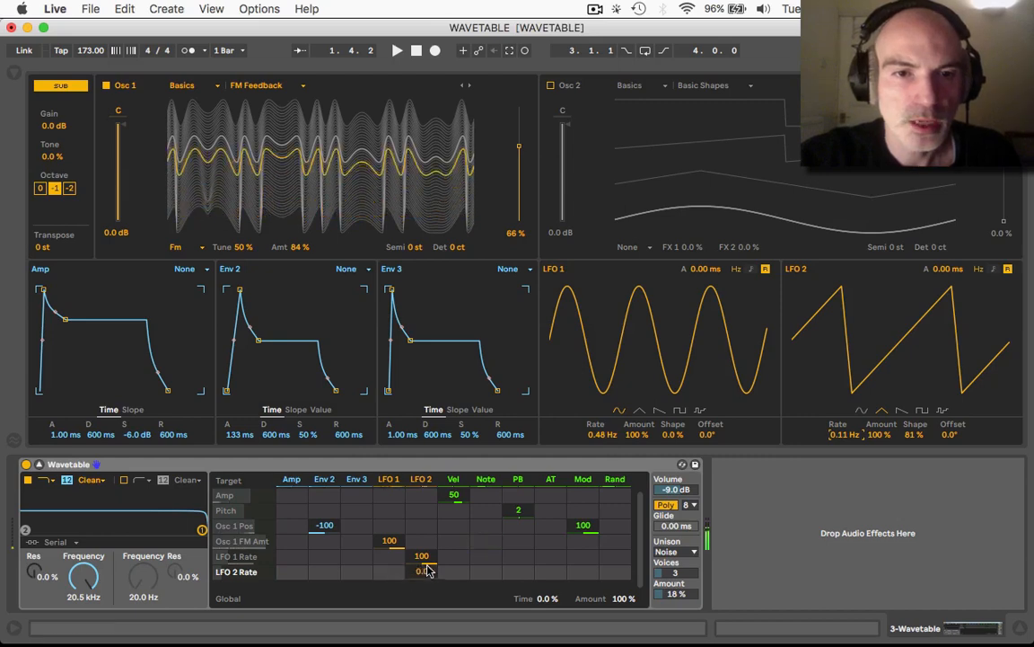
# Reduce LFO 2's modulation of the LFO 1 rate to 31, and switch LFO 2 to a sawtooth wave at 1.40 Hz.
pyautogui.moveTo(423, 555); pyautogui.dragTo(423, 556)
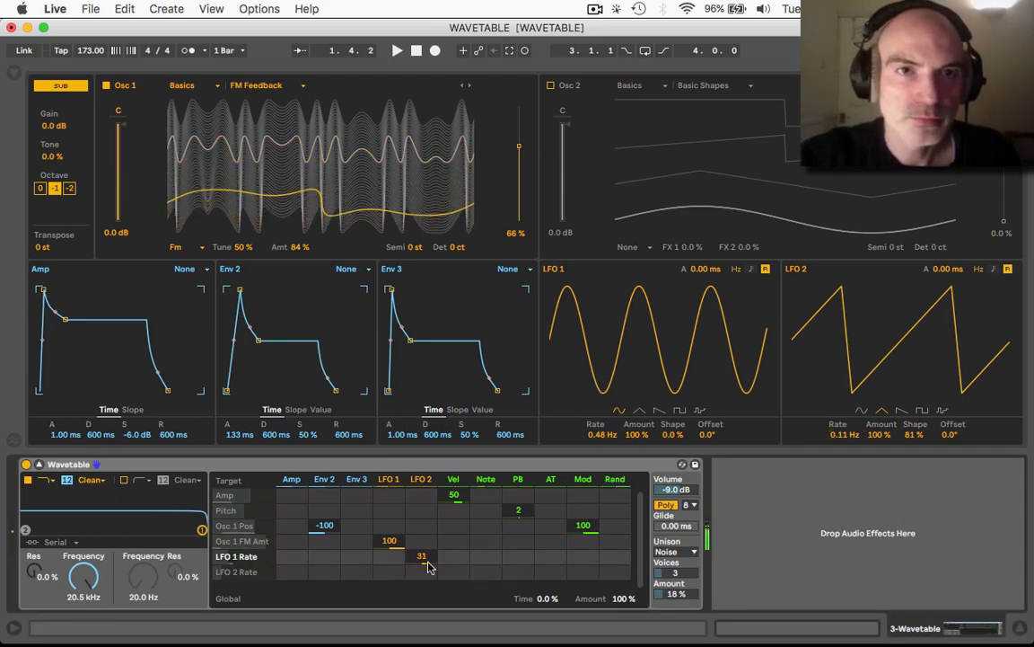
pyautogui.click(901, 412)
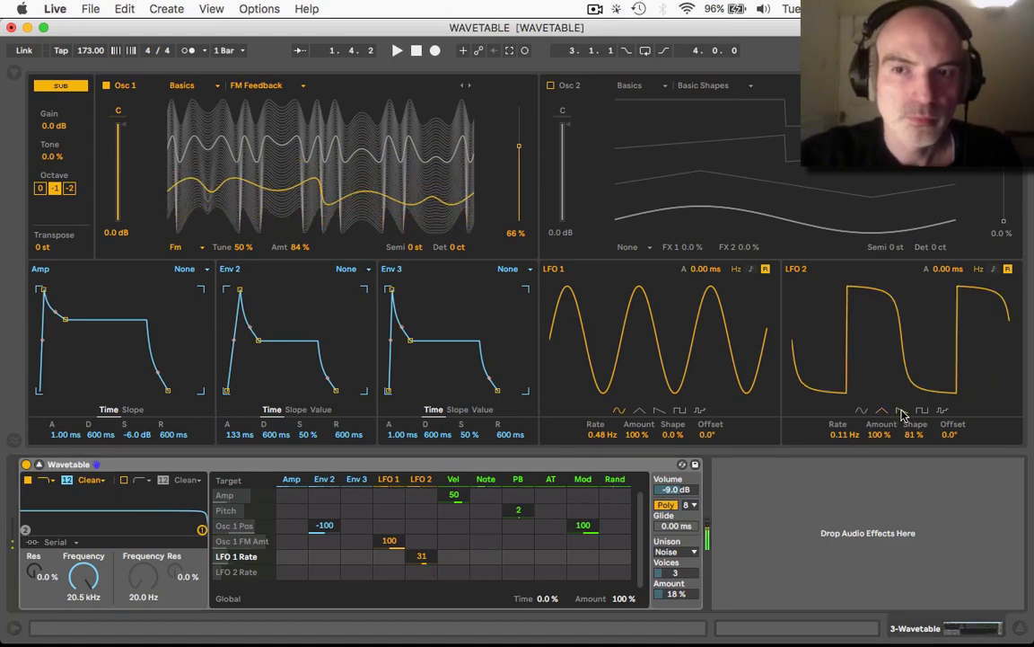
pyautogui.click(842, 434)
pyautogui.write('1.4')
pyautogui.press('Return')
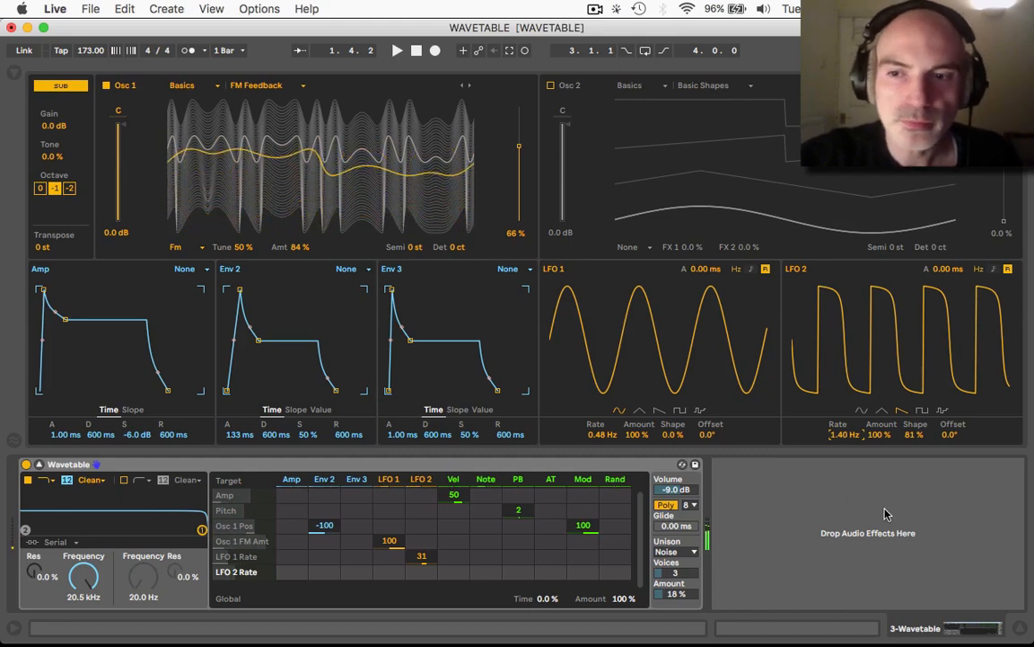
# Return to the session clips, play the DNB TENSE clip, record a clip beside it on the Wavetable track, and stop playback.
pyautogui.click(1018, 632)
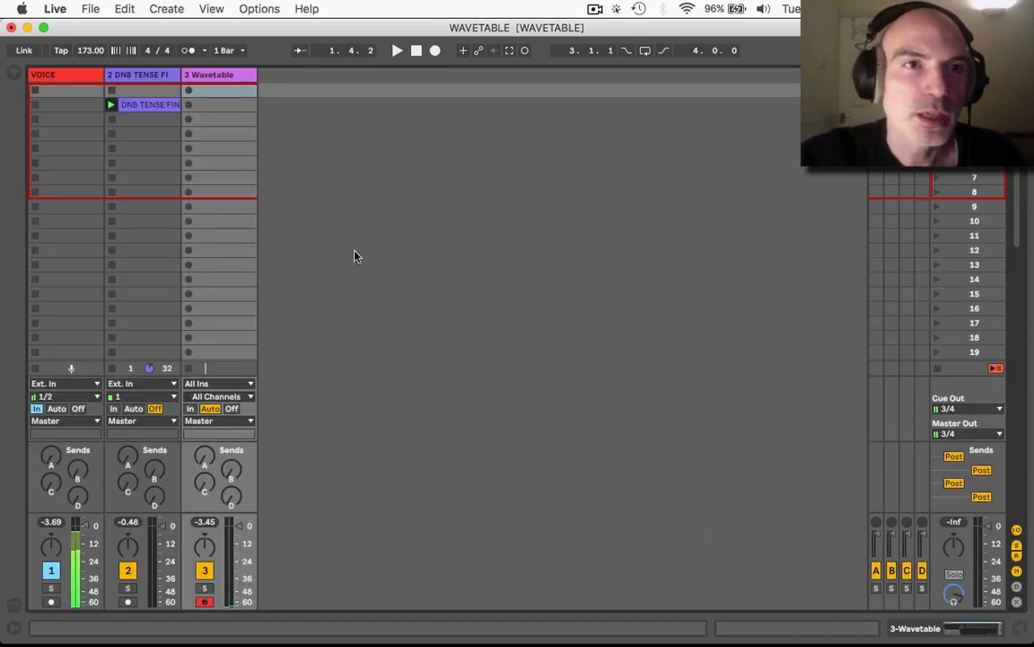
pyautogui.click(110, 106)
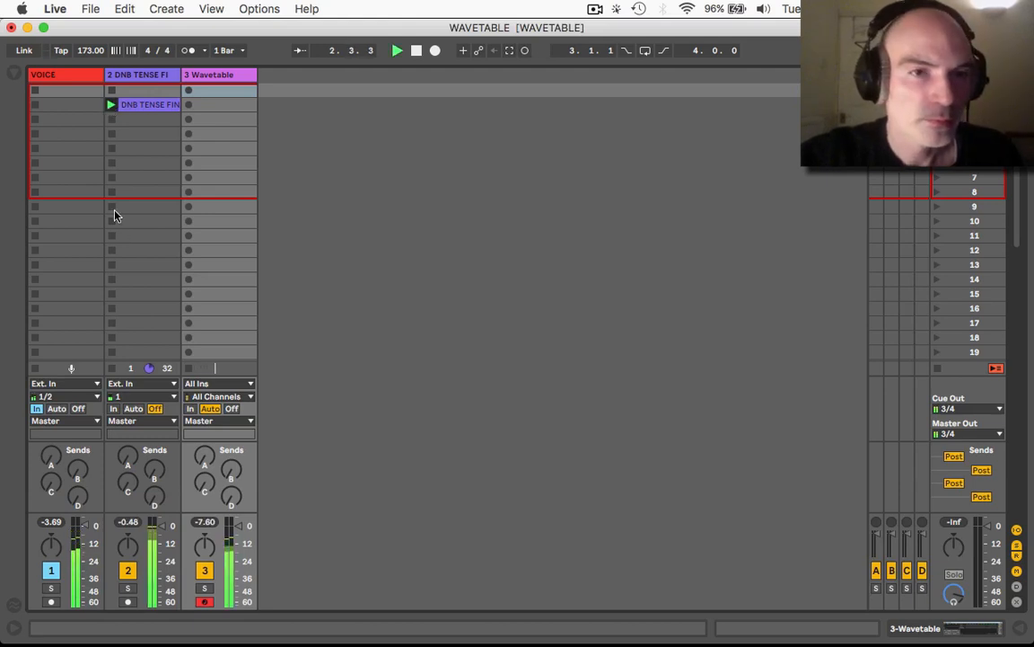
pyautogui.doubleClick(189, 106)
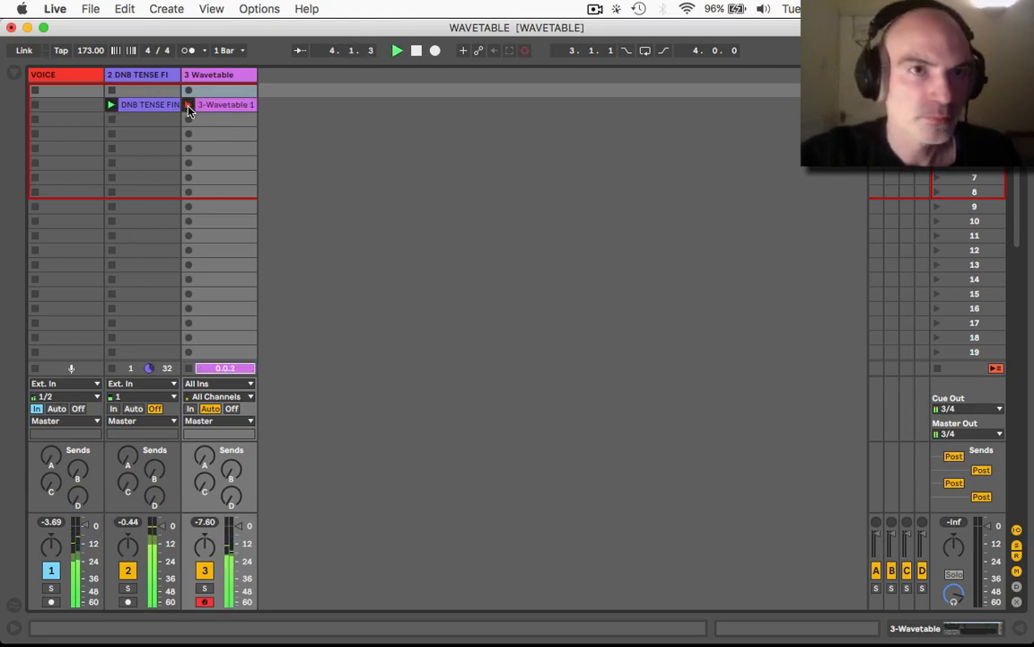
pyautogui.press('space')
# Capture the played MIDI into the new Wavetable clip and loop the F0 note from bar 2 for two bars.
pyautogui.doubleClick(205, 105)
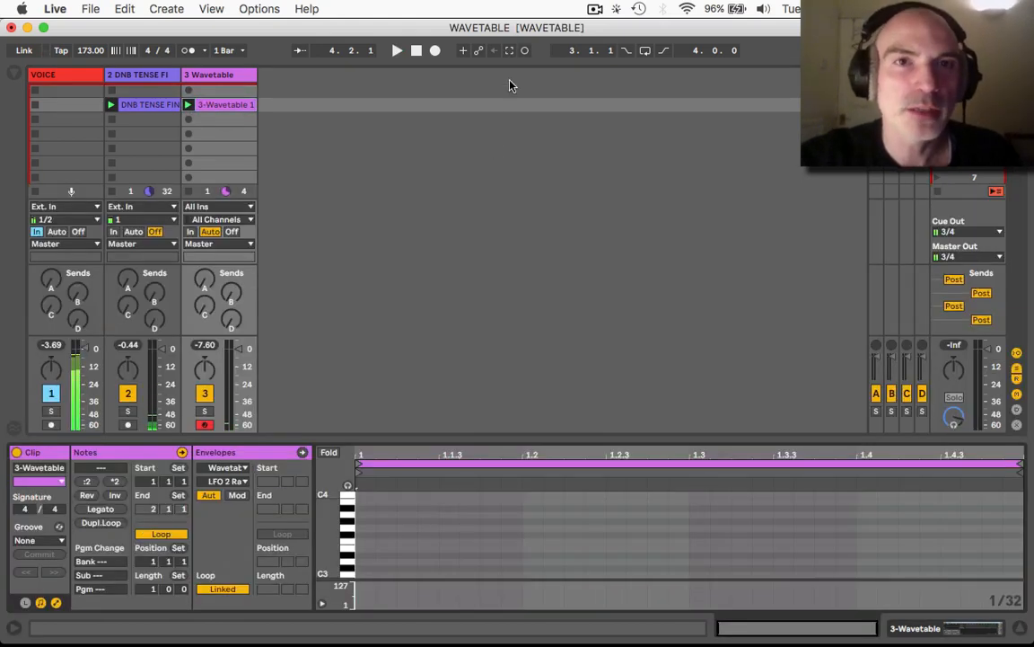
pyautogui.click(510, 51)
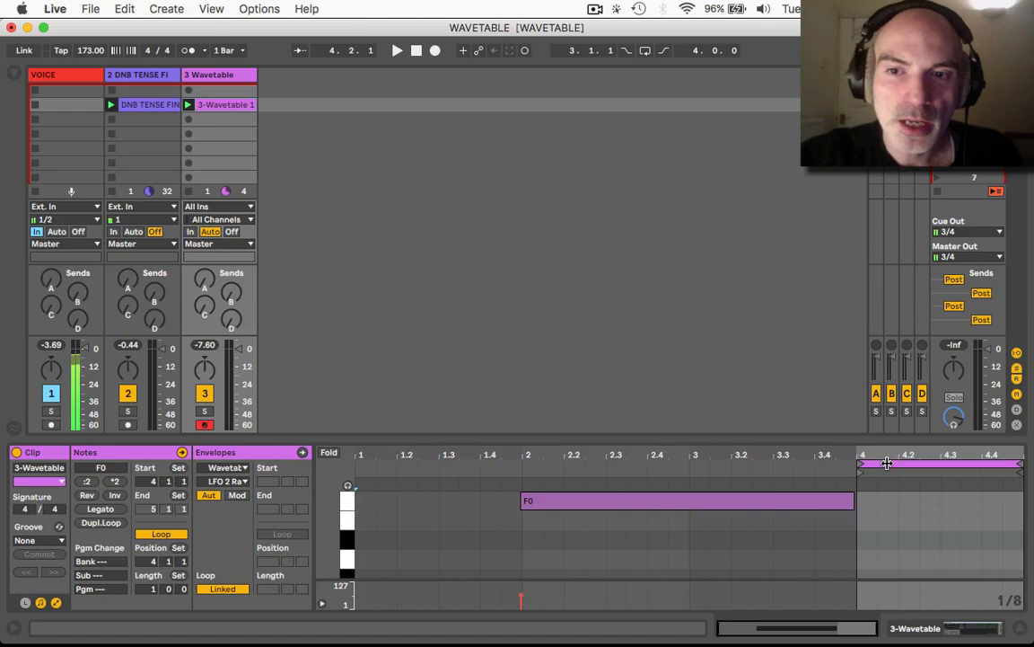
pyautogui.moveTo(886, 462); pyautogui.dragTo(550, 478)
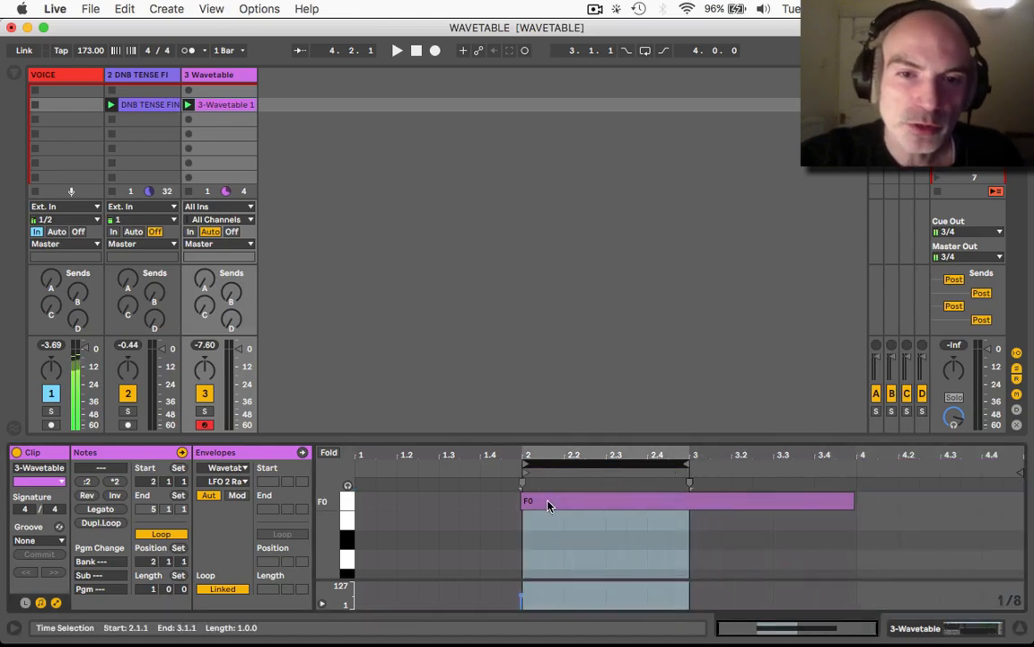
pyautogui.click(548, 503)
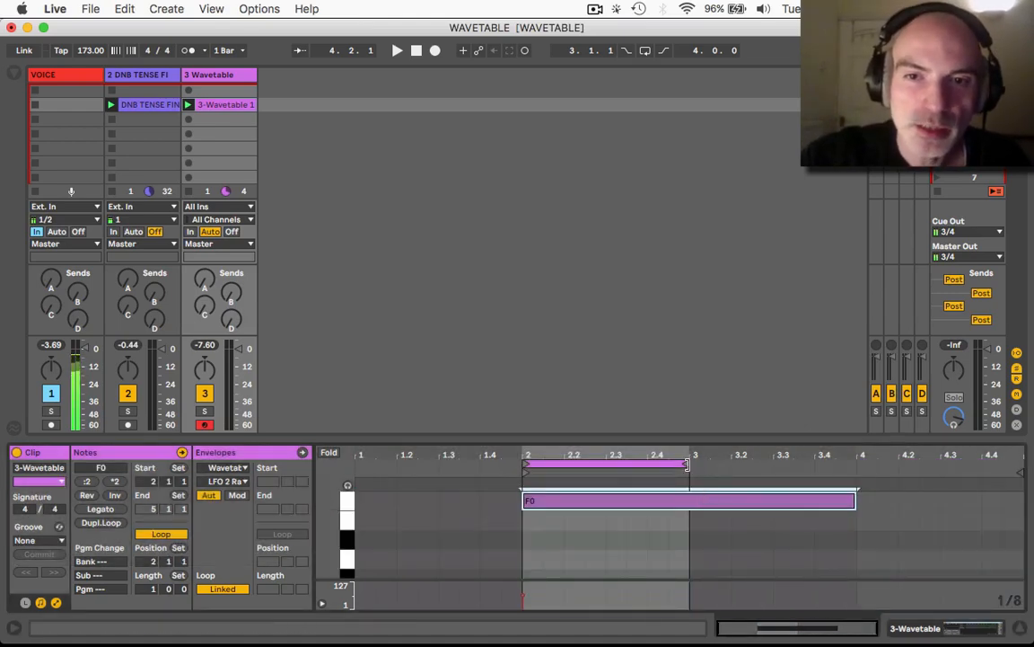
pyautogui.moveTo(686, 464); pyautogui.dragTo(854, 465)
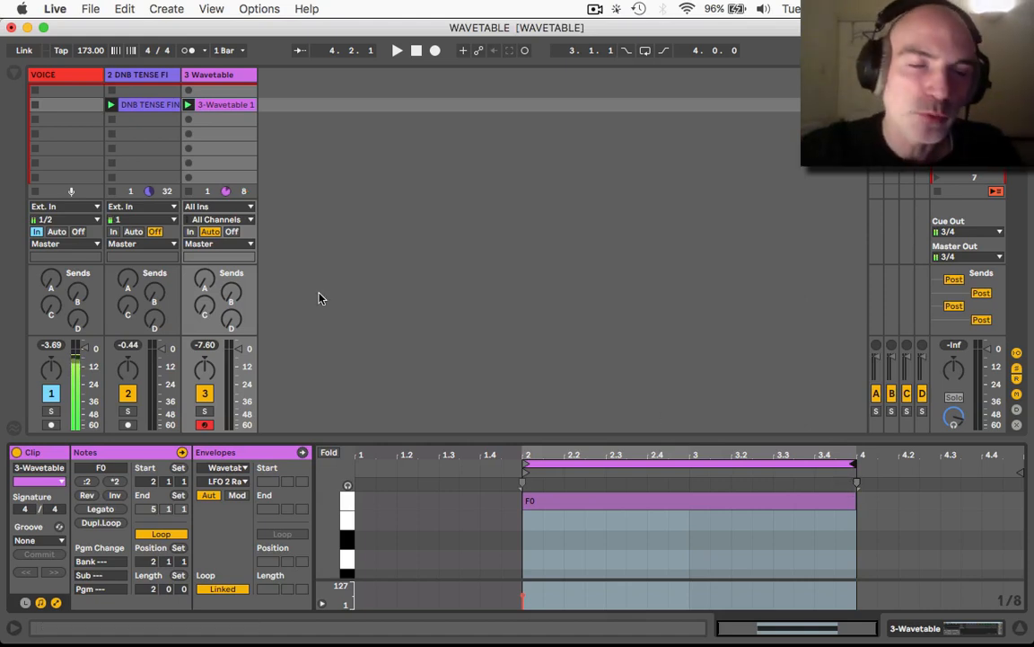
pyautogui.press('XF86AudioLowerVolume')
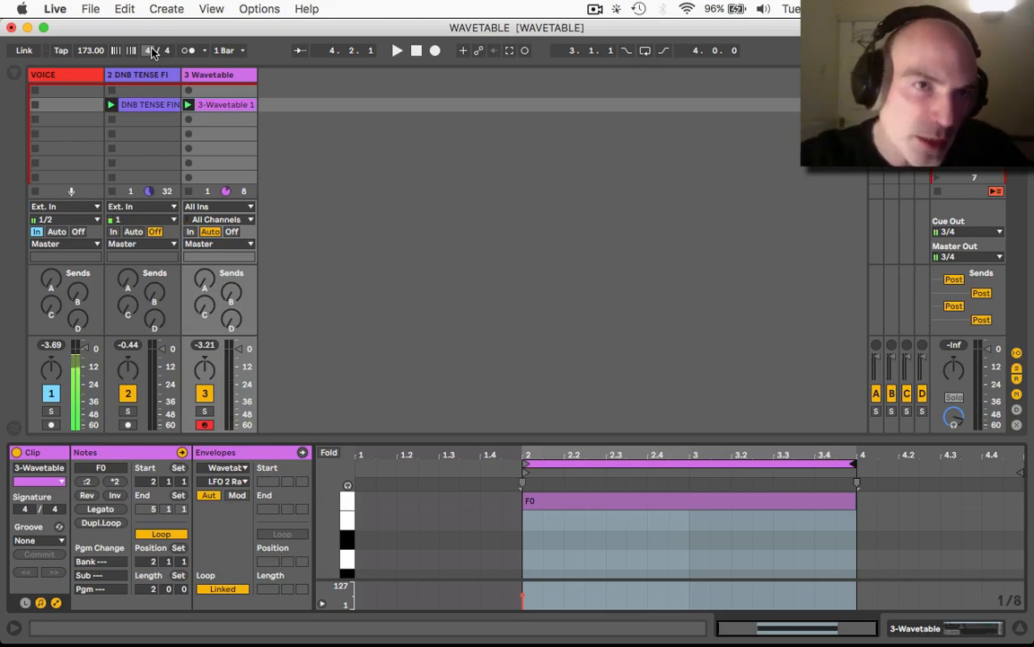
# Show the Wavetable device again, audition the looping clip, set LFO 1's rate to 1.49 Hz and restart playback.
pyautogui.click(957, 630)
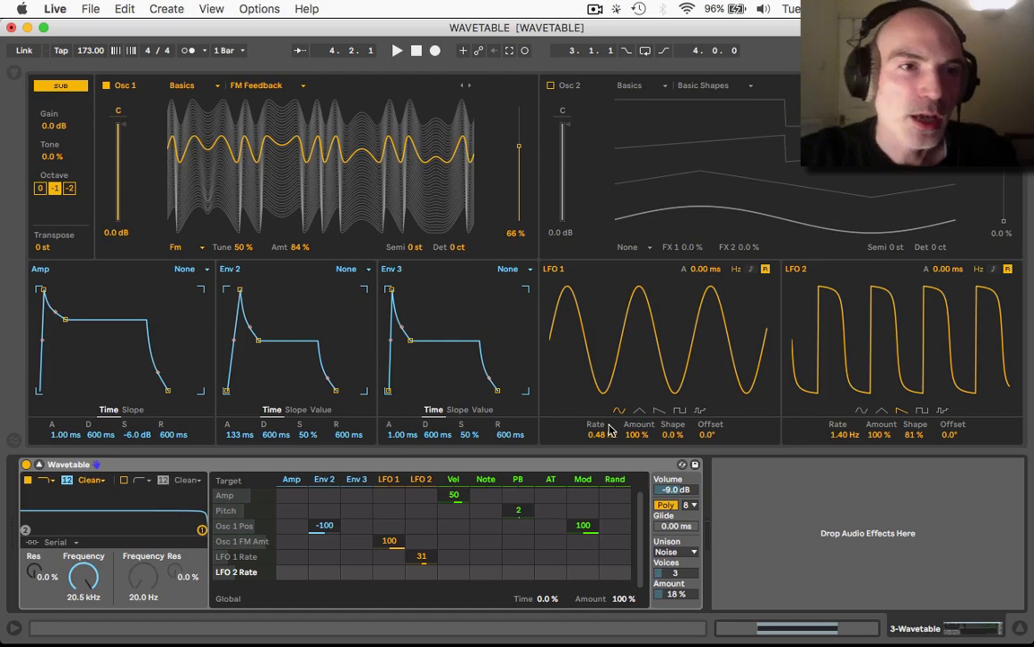
pyautogui.press('space')
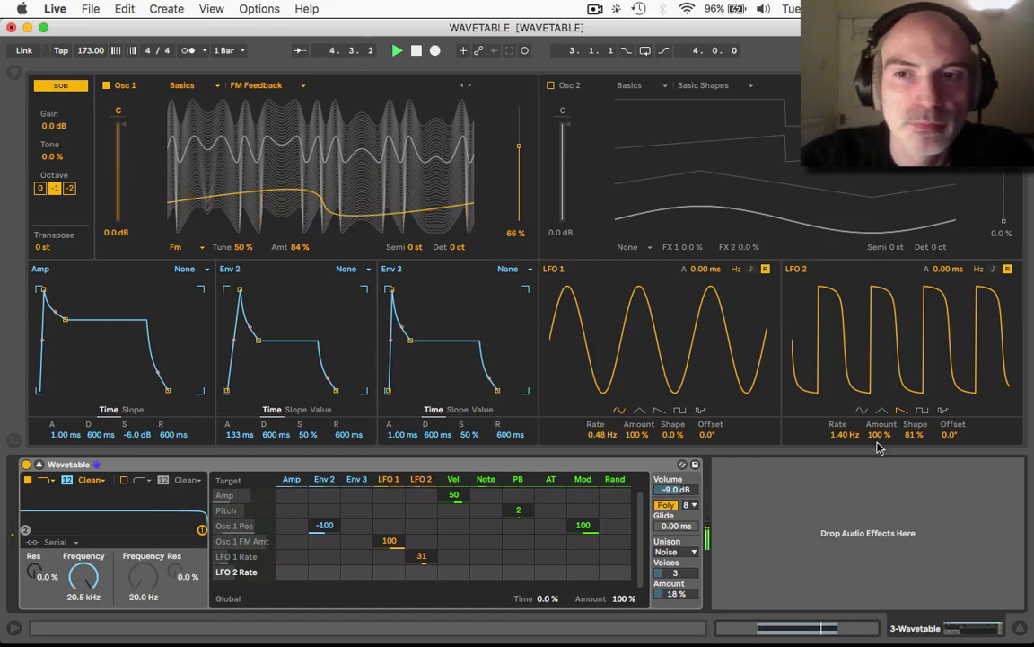
pyautogui.press('space')
pyautogui.moveTo(602, 435)
pyautogui.mouseDown()
pyautogui.moveTo(602, 395)
pyautogui.moveTo(610, 444)
pyautogui.mouseUp()
pyautogui.press('space')
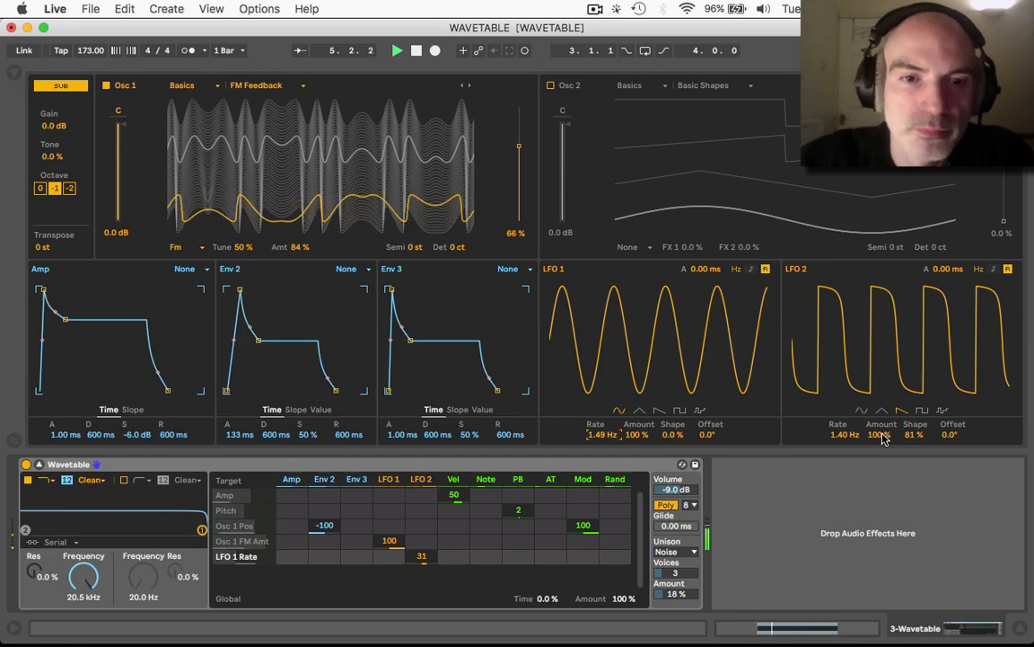
# Set LFO 2's modulation of the LFO 1 rate to 44 and audition the loop.
pyautogui.press('space')
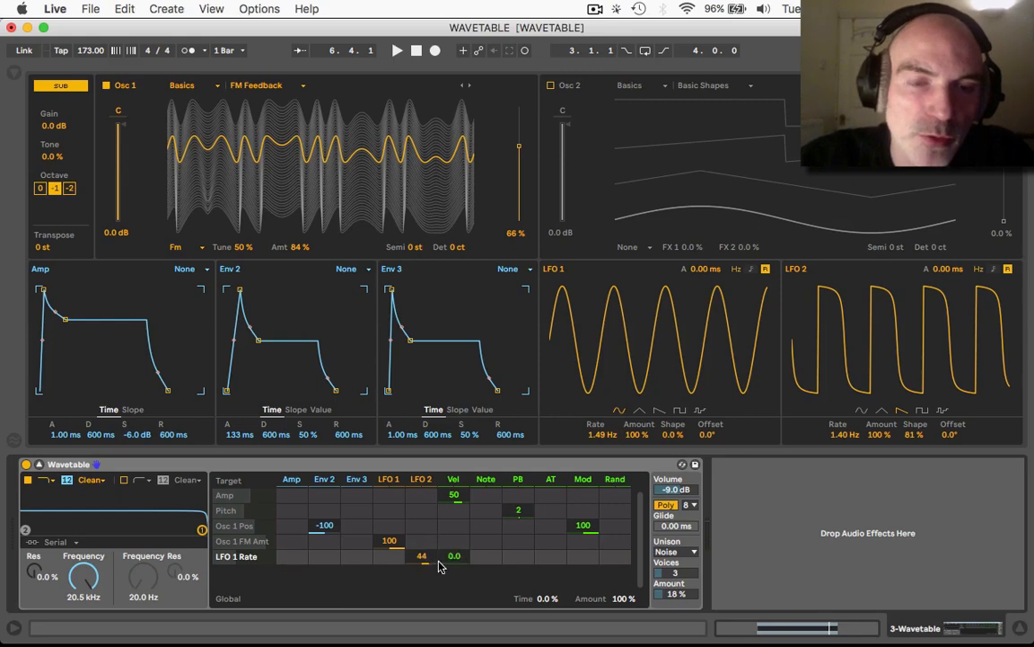
pyautogui.press('space')
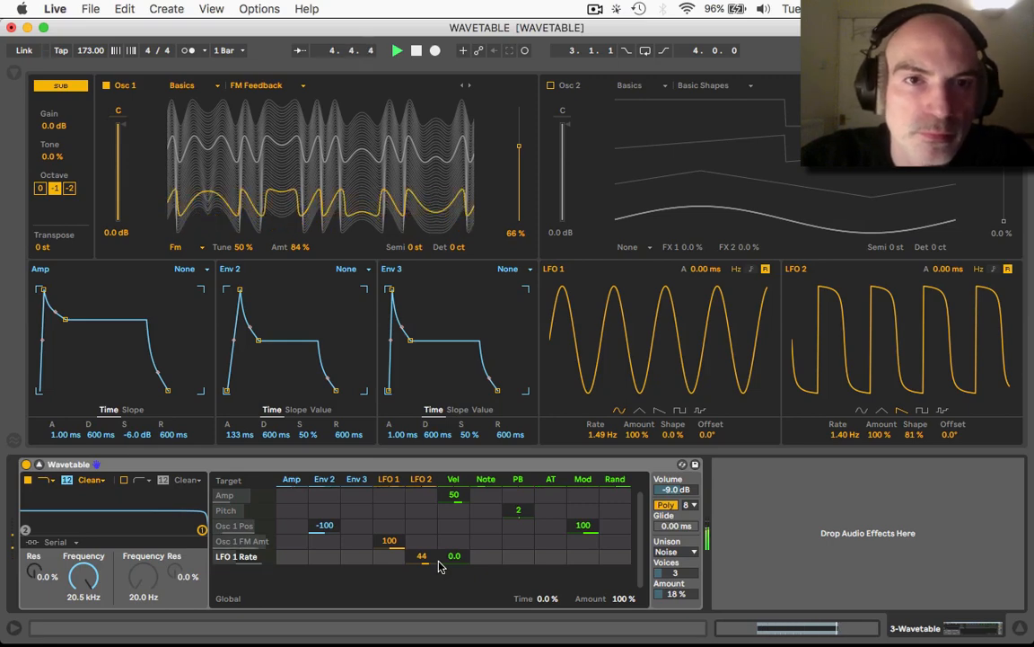
pyautogui.press('space')
# Try the triangle, sawtooth and square waveforms on LFO 1 and audition the loop with the square wave.
pyautogui.click(639, 413)
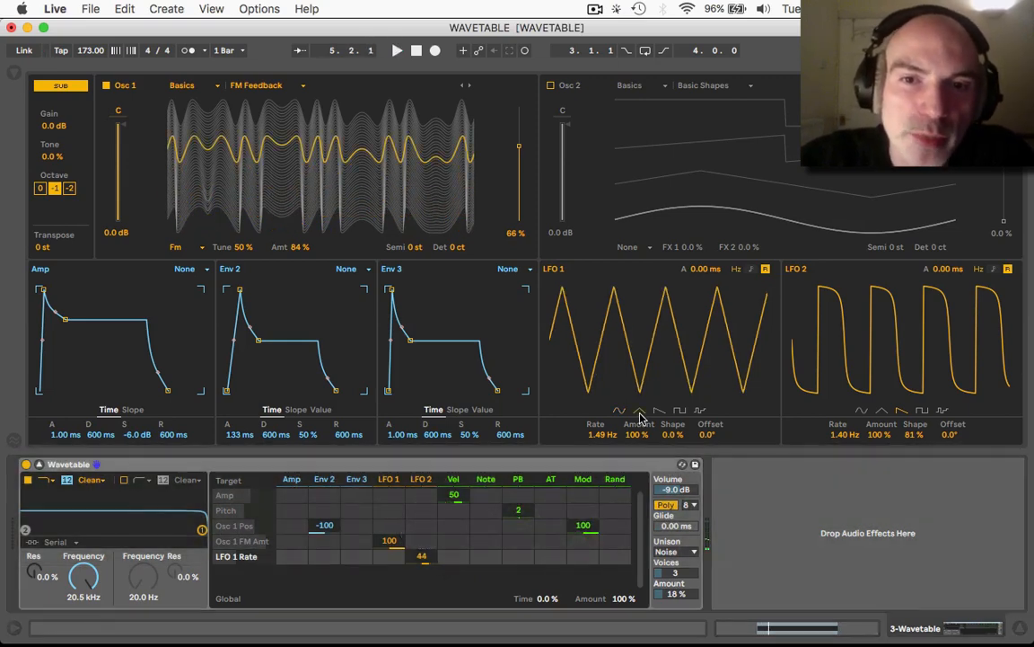
pyautogui.click(641, 437)
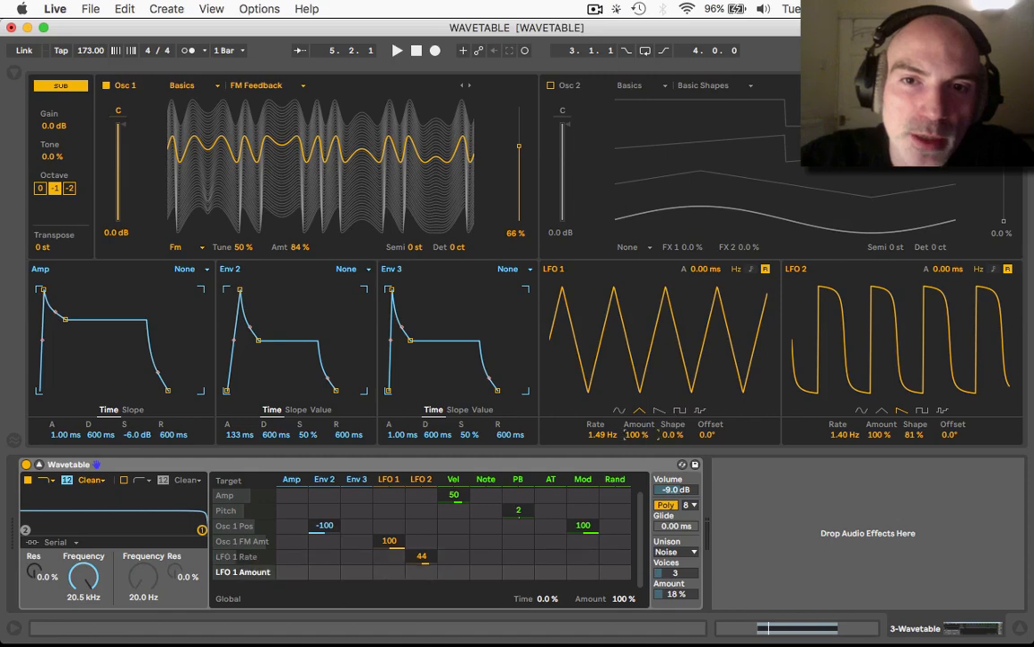
pyautogui.click(659, 411)
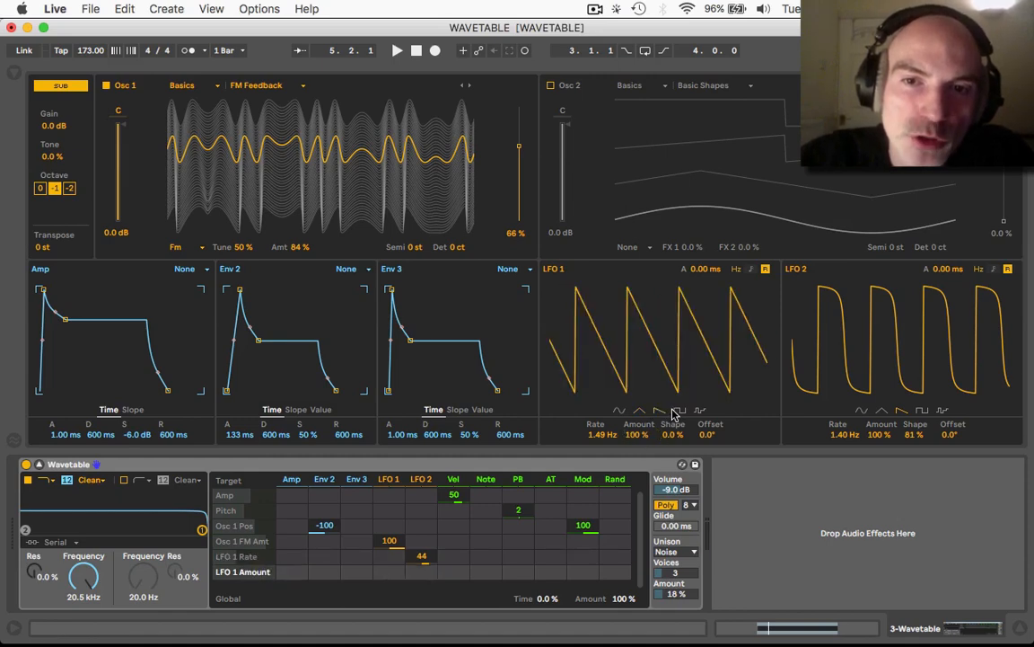
pyautogui.click(679, 411)
pyautogui.press('space')
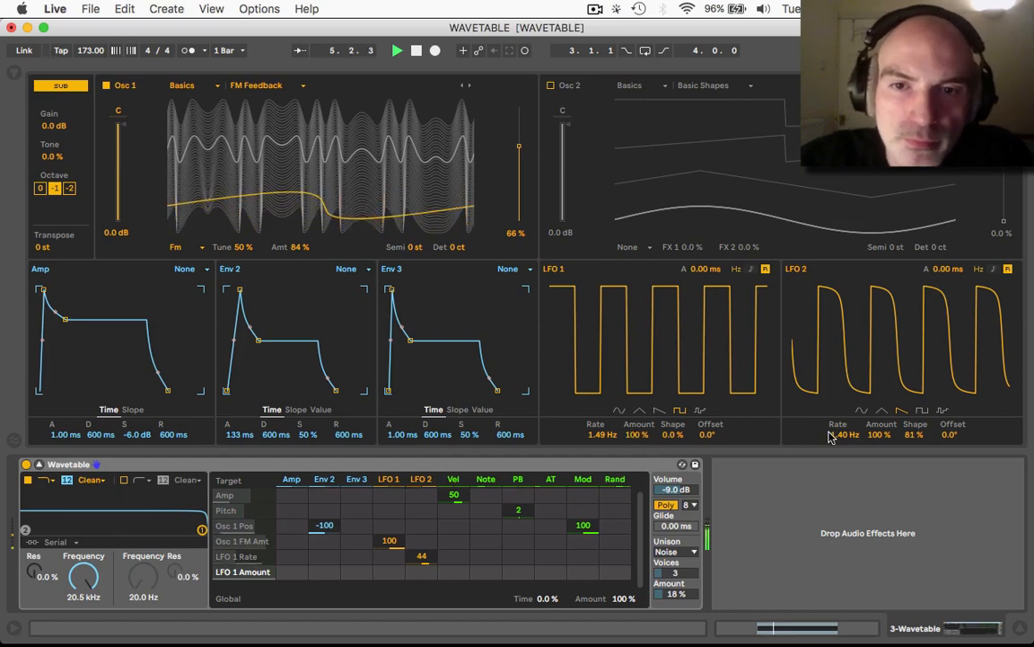
pyautogui.press('space')
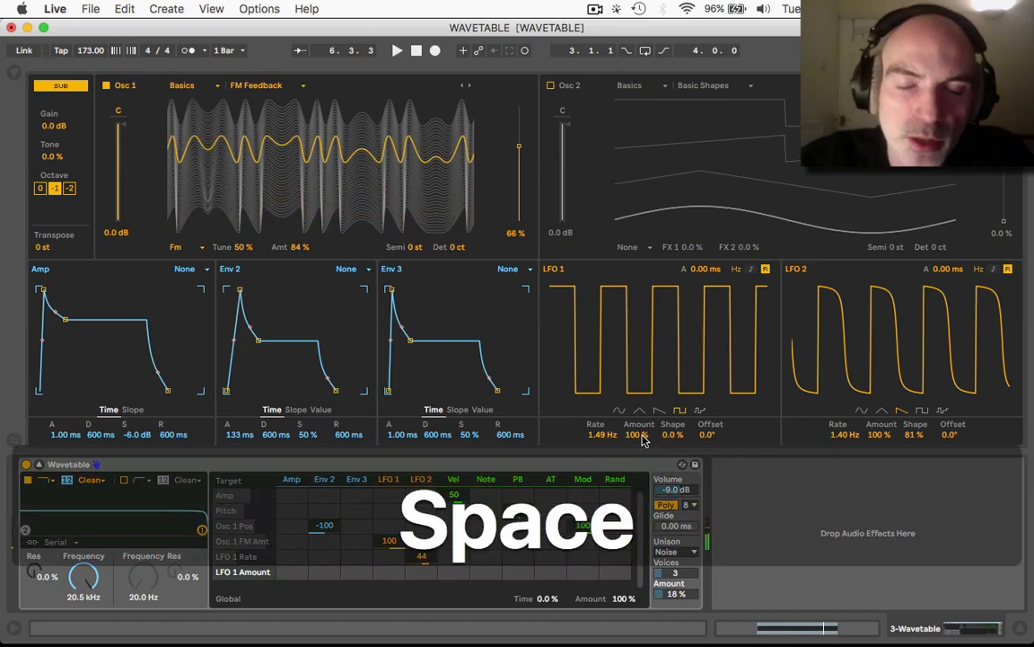
# Try an LFO 1 amount of 62%, audition it, and return the amount to 100%.
pyautogui.moveTo(636, 438); pyautogui.dragTo(635, 471)
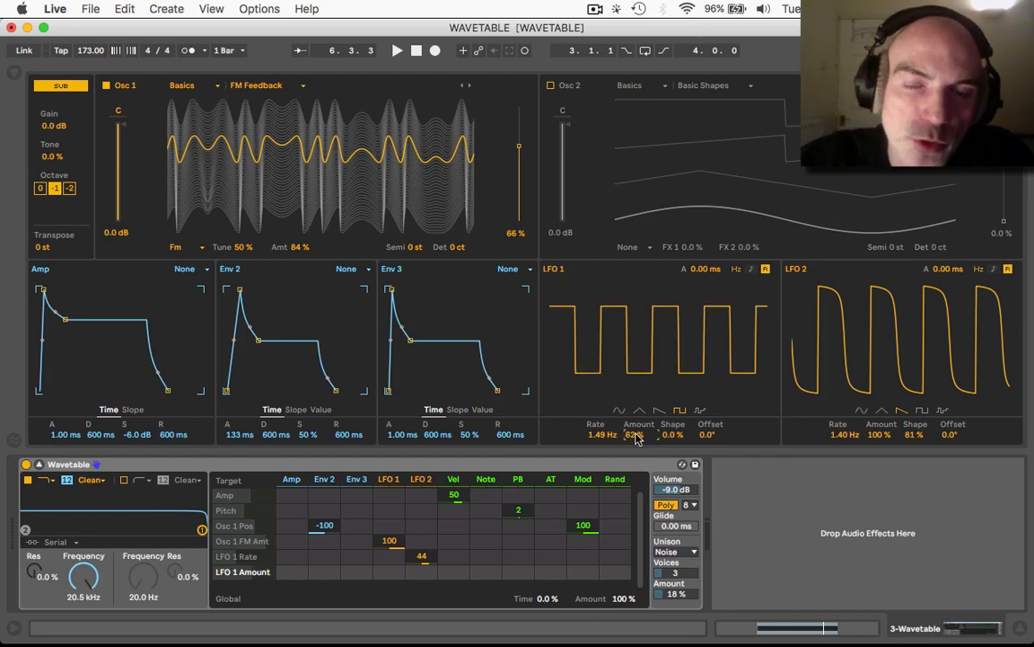
pyautogui.press('space')
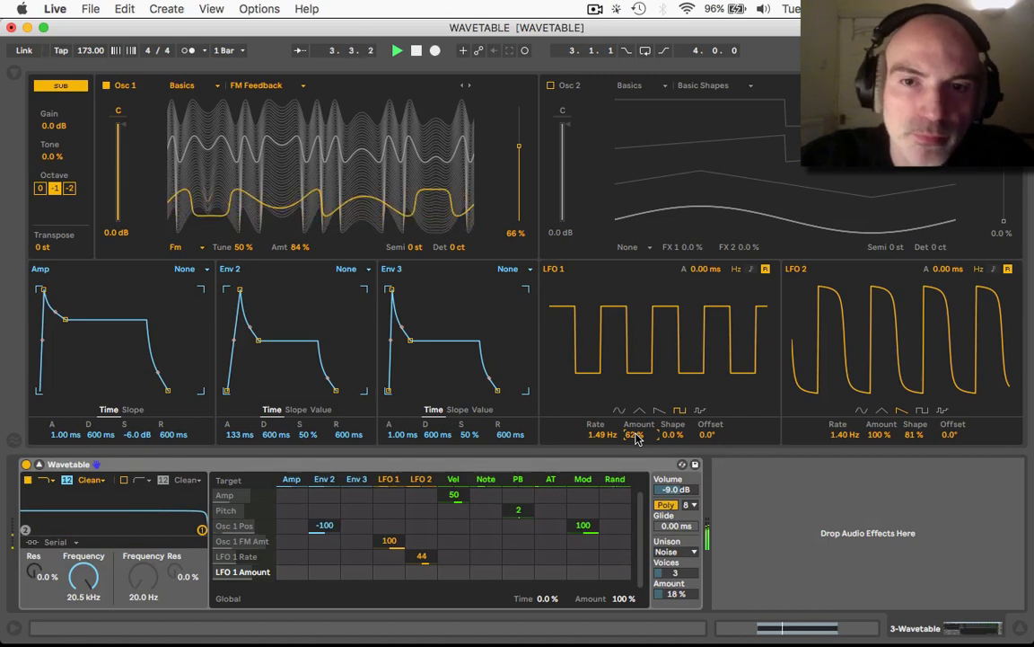
pyautogui.press('space')
pyautogui.moveTo(636, 438); pyautogui.dragTo(501, 267)
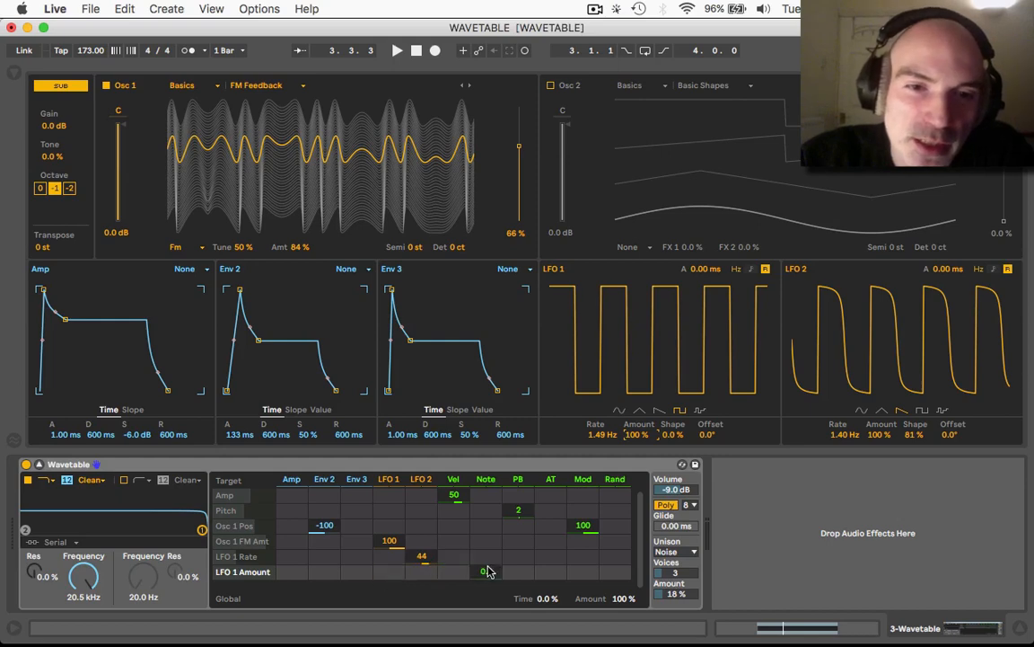
# Switch LFO 1 back to the sine waveform and audition the loop.
pyautogui.click(835, 437)
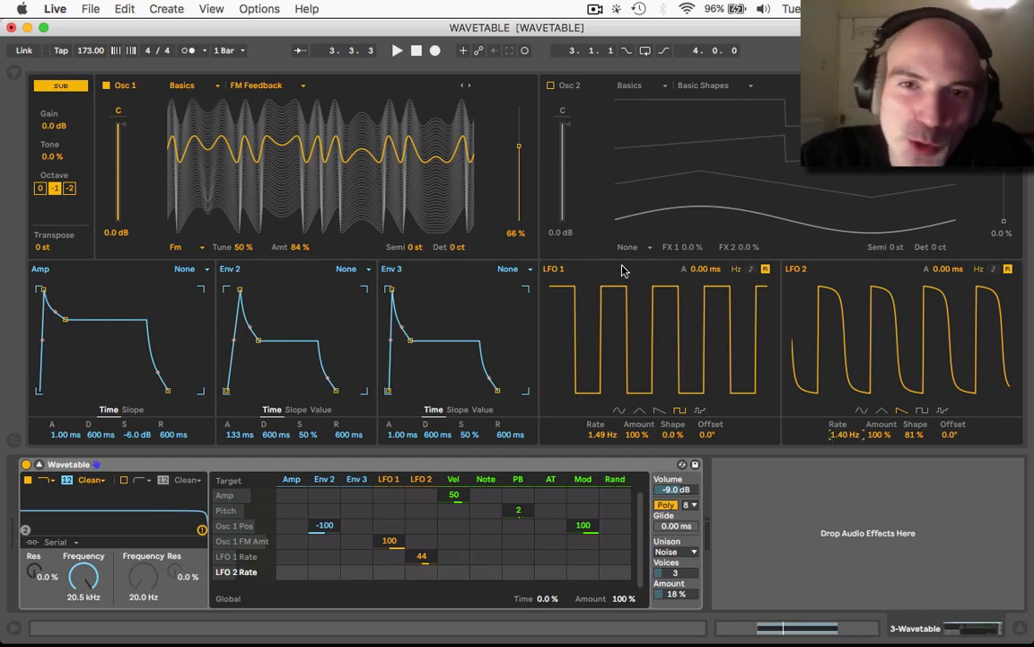
pyautogui.click(619, 411)
pyautogui.press('space')
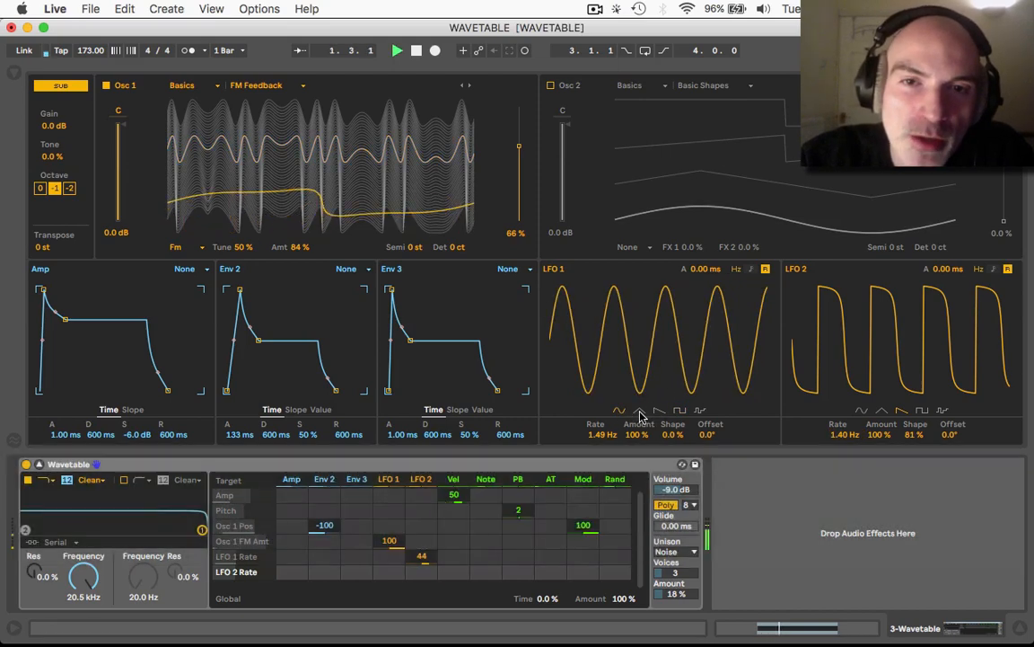
pyautogui.press('space')
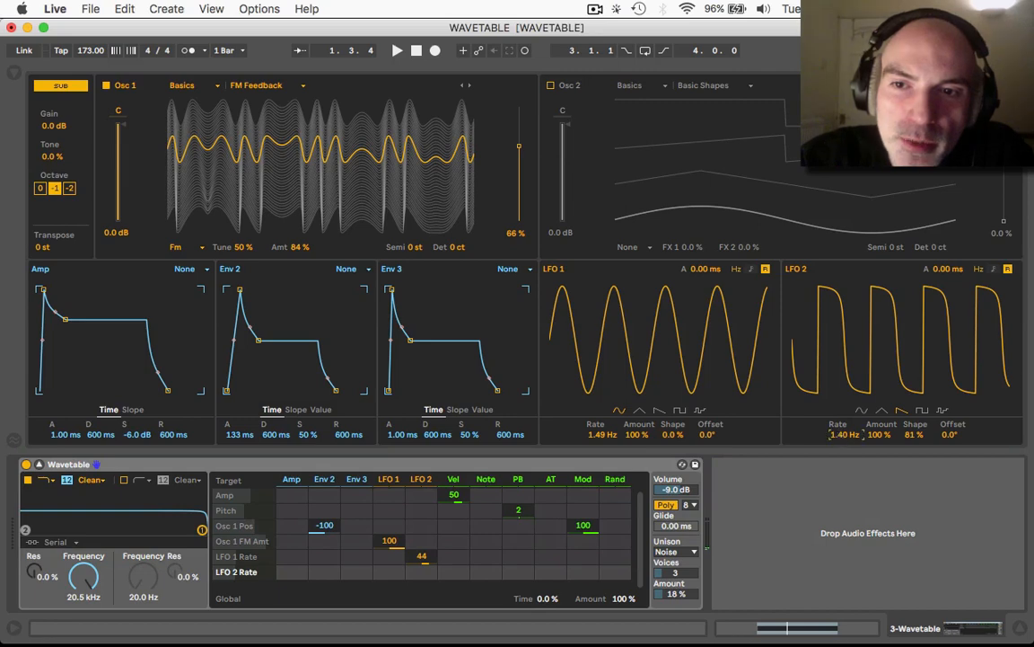
# Lower LFO 2's rate to 0.68 Hz and audition the loop.
pyautogui.moveTo(844, 434); pyautogui.dragTo(844, 476)
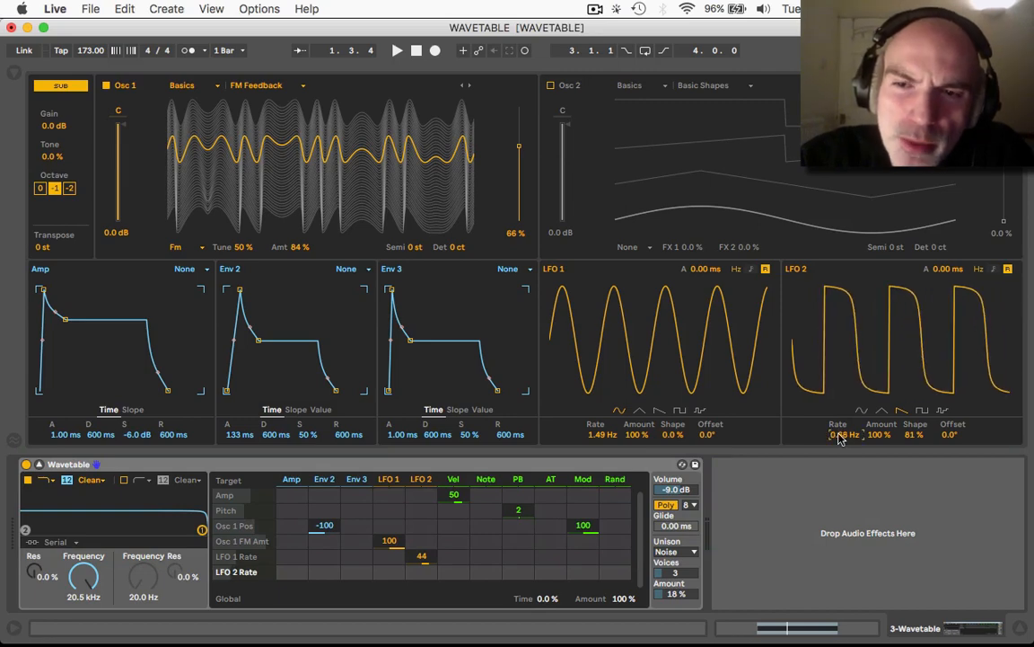
pyautogui.press('space')
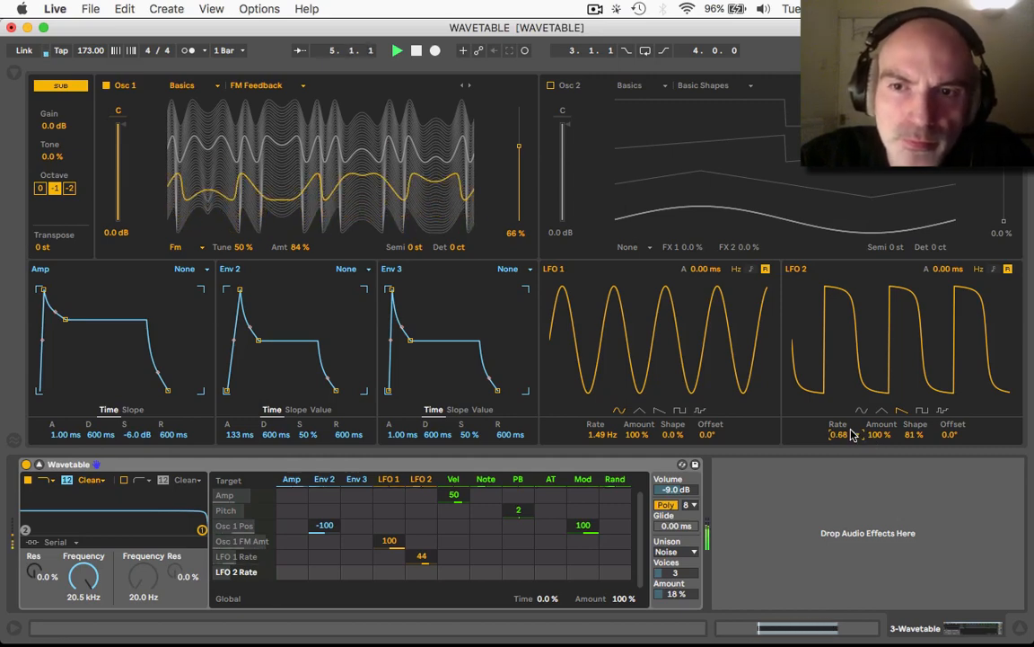
pyautogui.press('space')
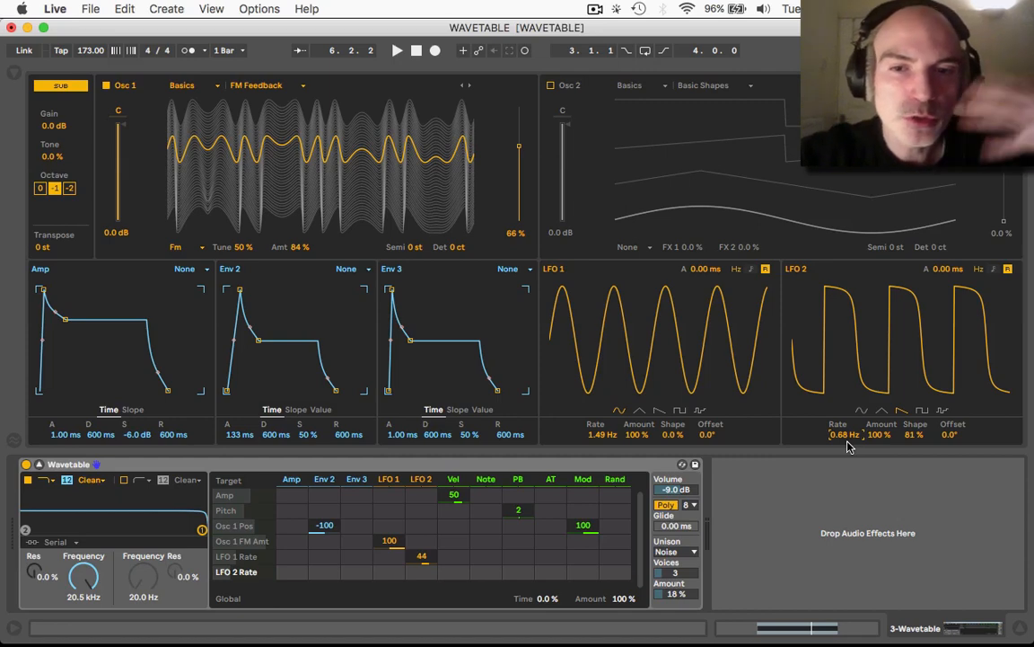
# Replace the velocity modulation of Amp with LFO 1 at 100 in the modulation matrix and audition the loop.
pyautogui.click(681, 491)
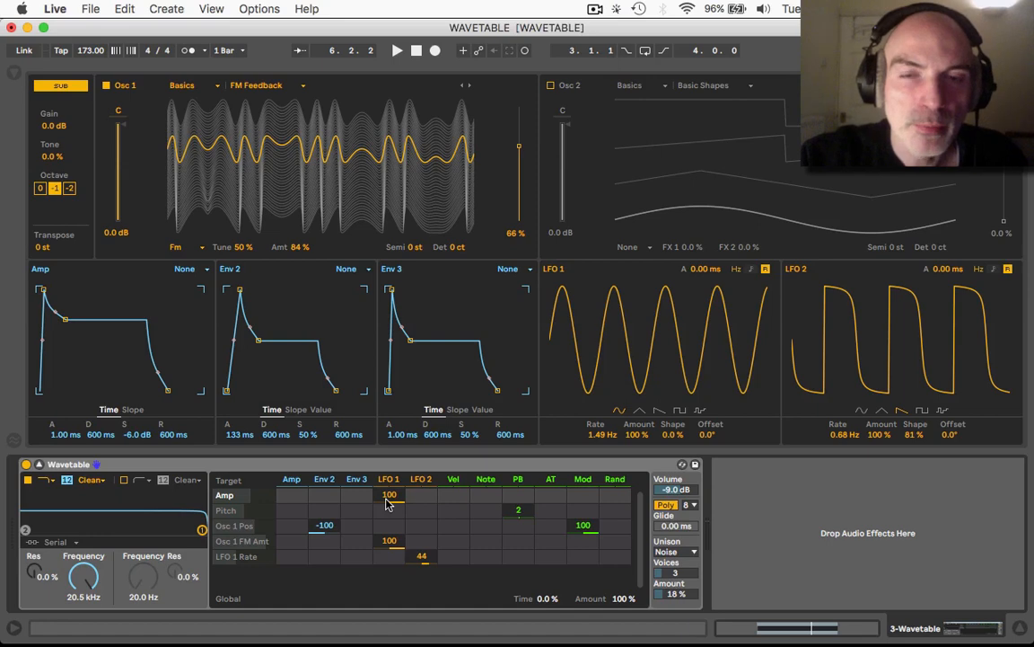
pyautogui.press('space')
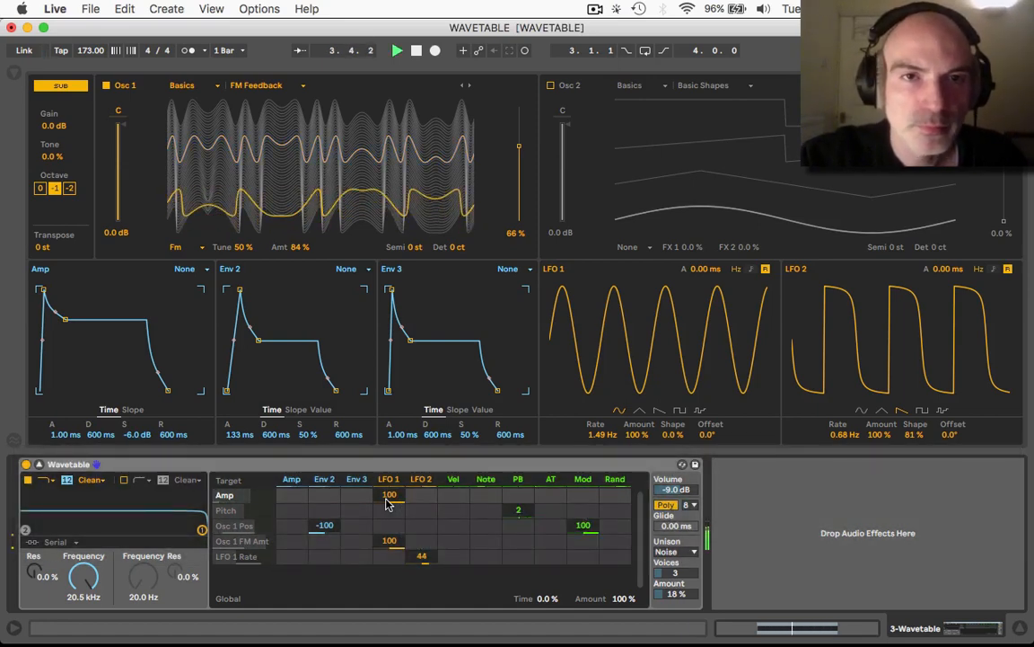
pyautogui.press('space')
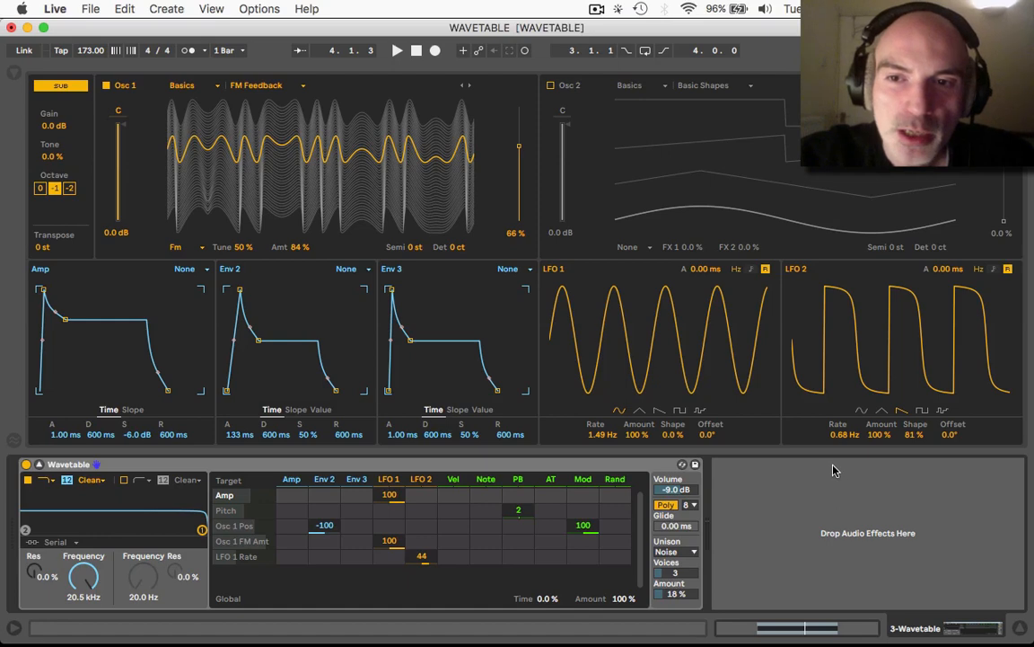
# Modulate the LFO 2 rate with Env 3 at 100, and give Env 3 a curved attack of 1.88 s.
pyautogui.click(836, 437)
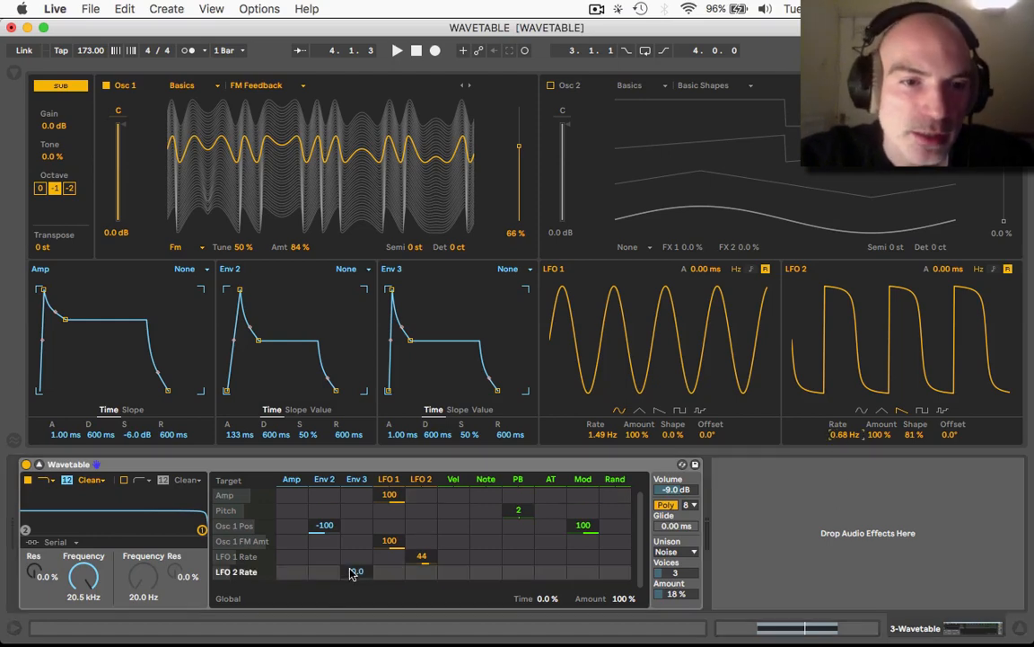
pyautogui.click(355, 573)
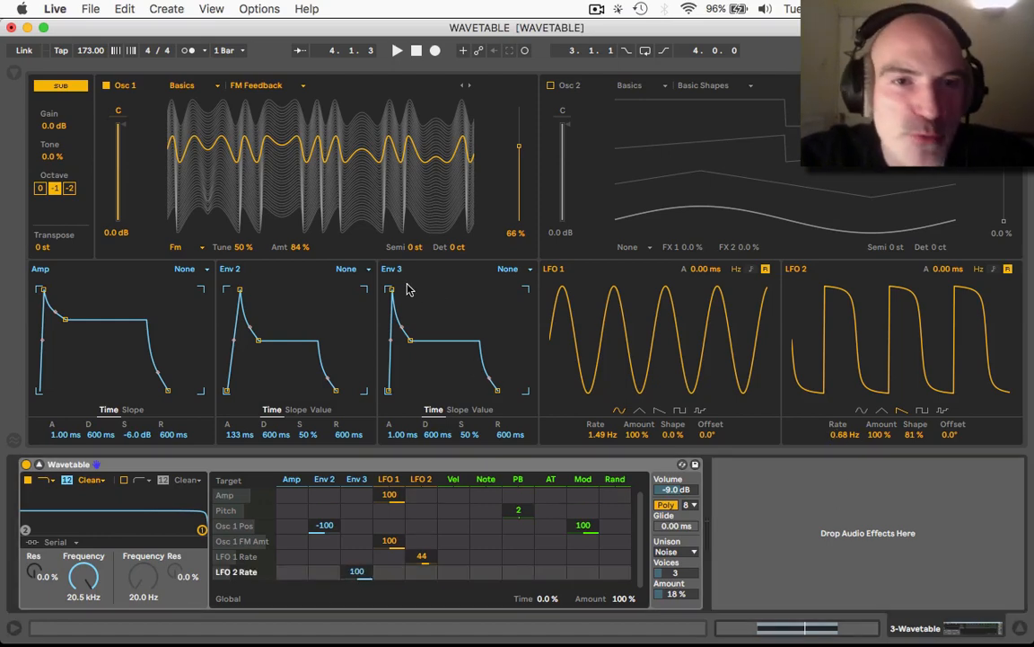
pyautogui.moveTo(389, 289); pyautogui.dragTo(404, 290)
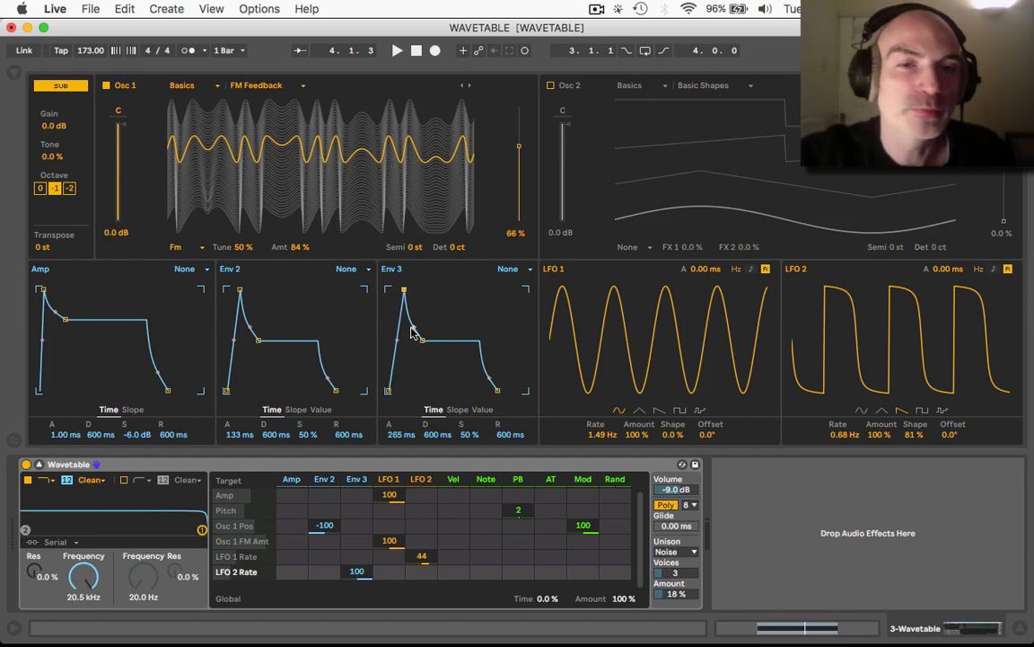
pyautogui.press('space')
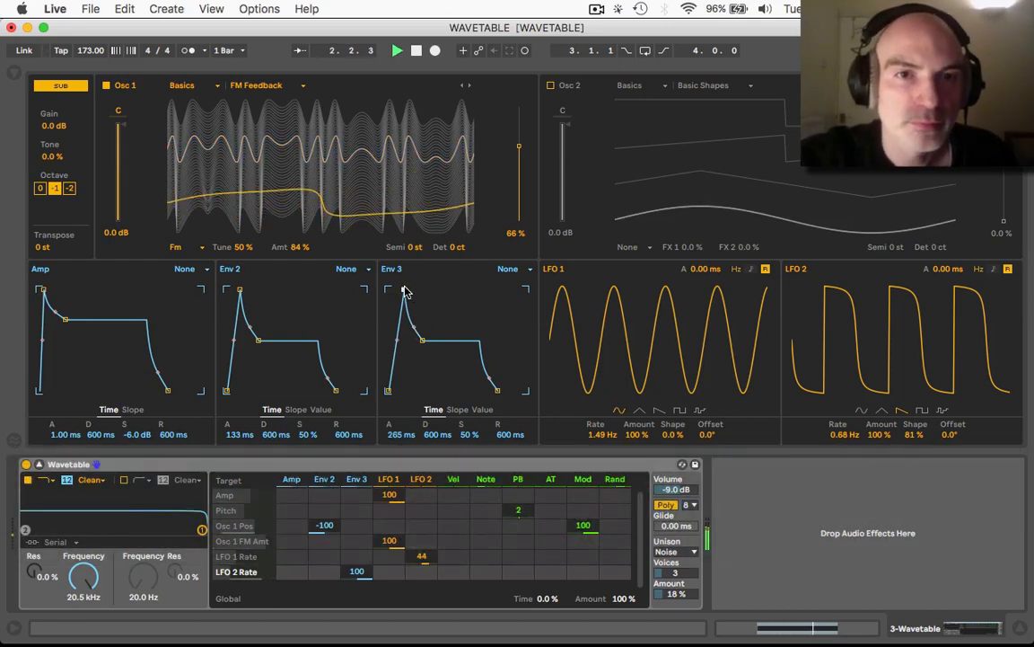
pyautogui.moveTo(404, 289); pyautogui.dragTo(412, 289)
pyautogui.press('space')
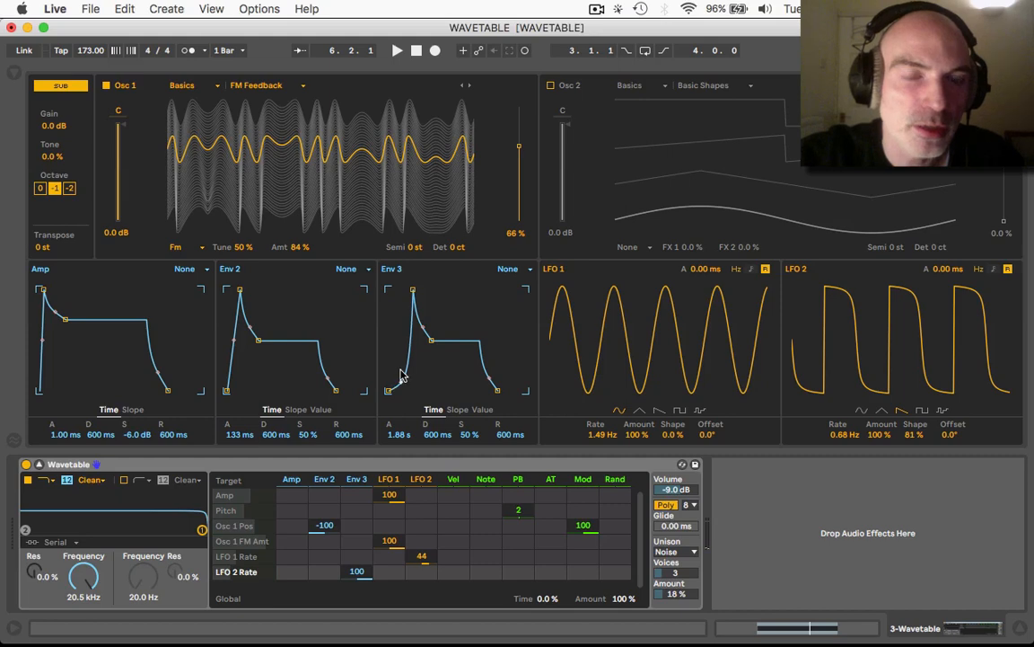
# Reduce Osc 1's FM amount to 55%, auditioning the loop before and after the change.
pyautogui.press('space')
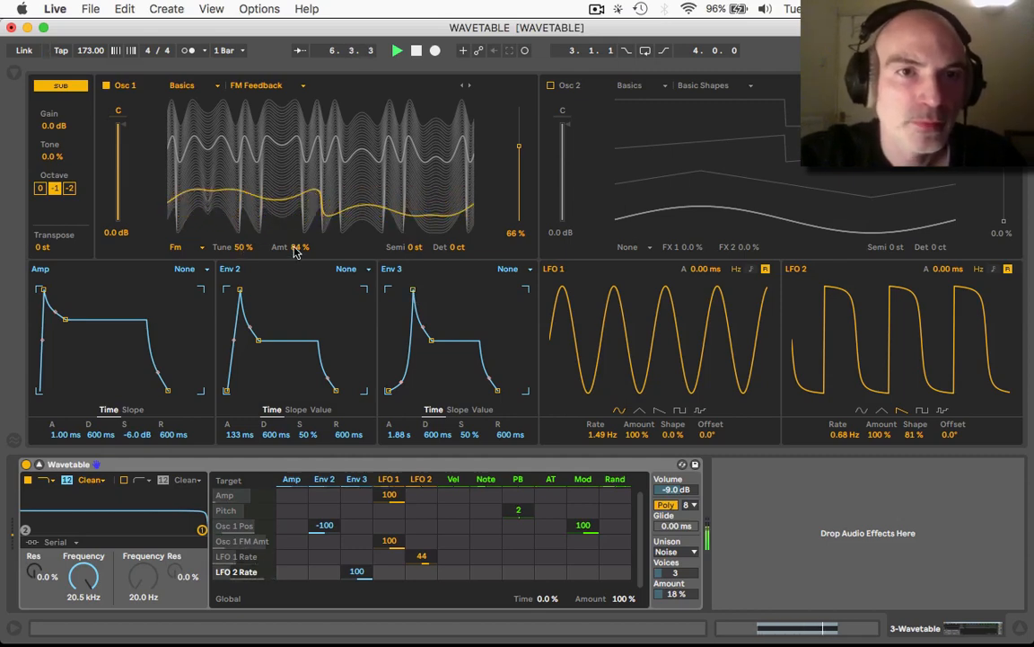
pyautogui.press('space')
pyautogui.moveTo(294, 248); pyautogui.dragTo(295, 273)
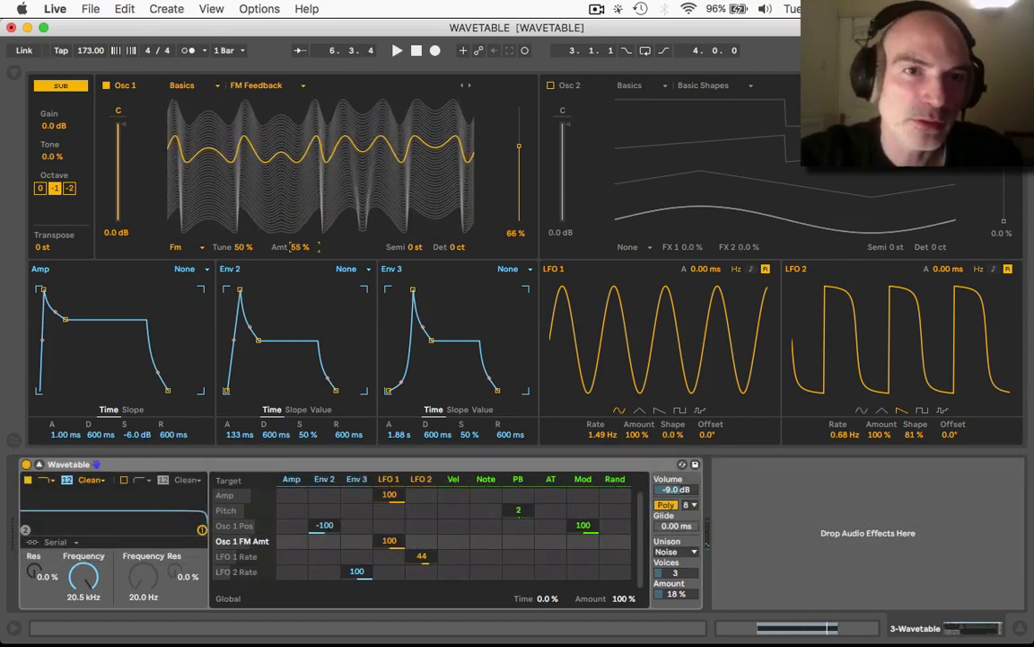
pyautogui.press('space')
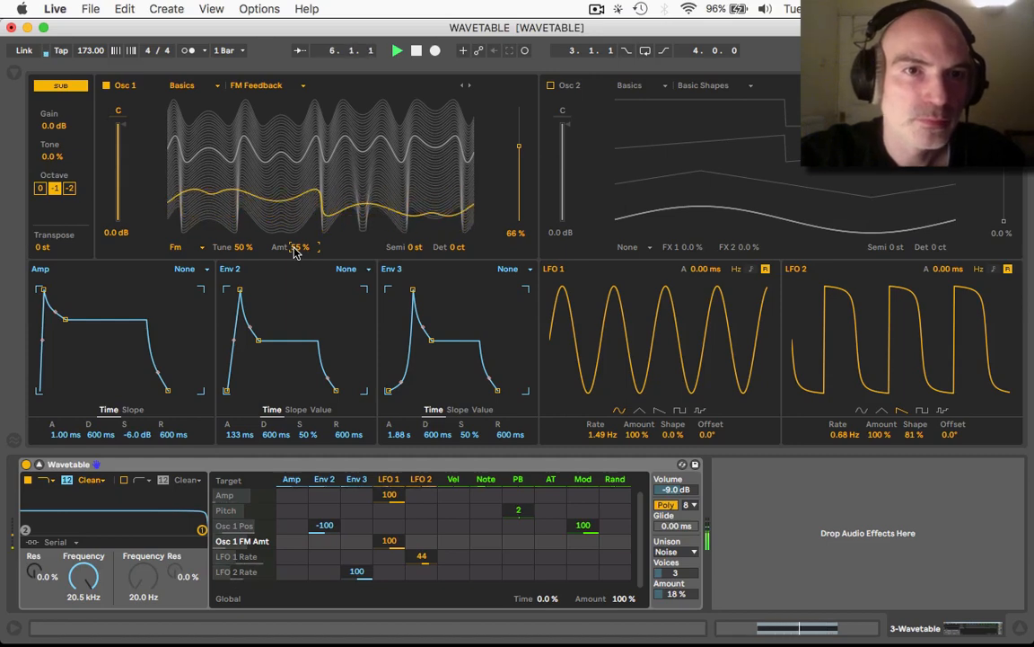
pyautogui.press('space')
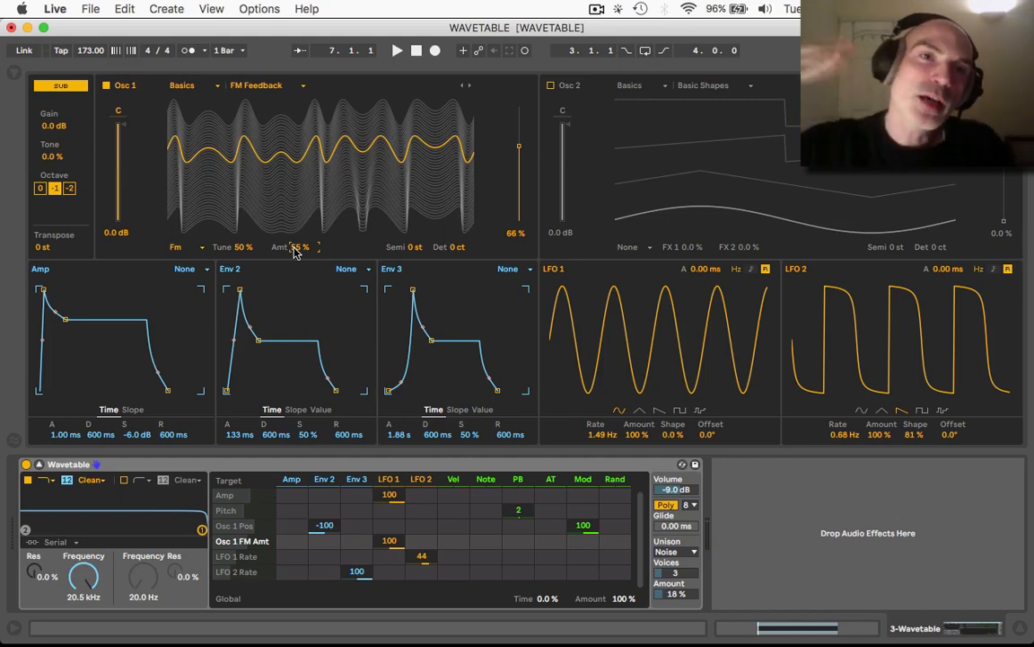
# Turn on Osc 2 with the Menace wavetable from the Complex category and add its position as a modulation matrix target.
pyautogui.click(552, 86)
pyautogui.click(633, 86)
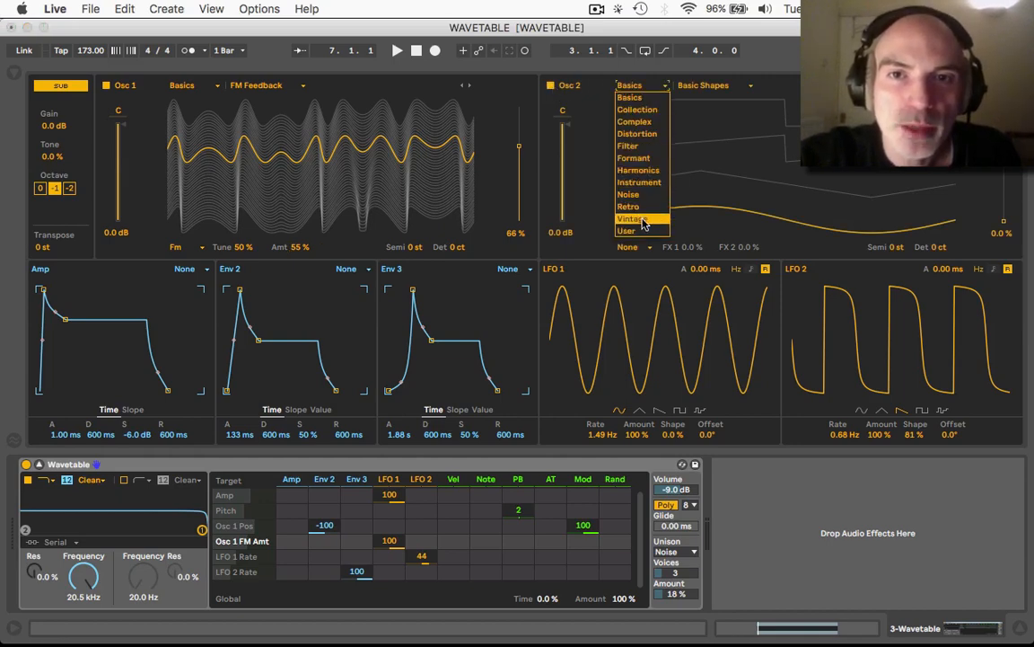
pyautogui.click(637, 123)
pyautogui.click(718, 88)
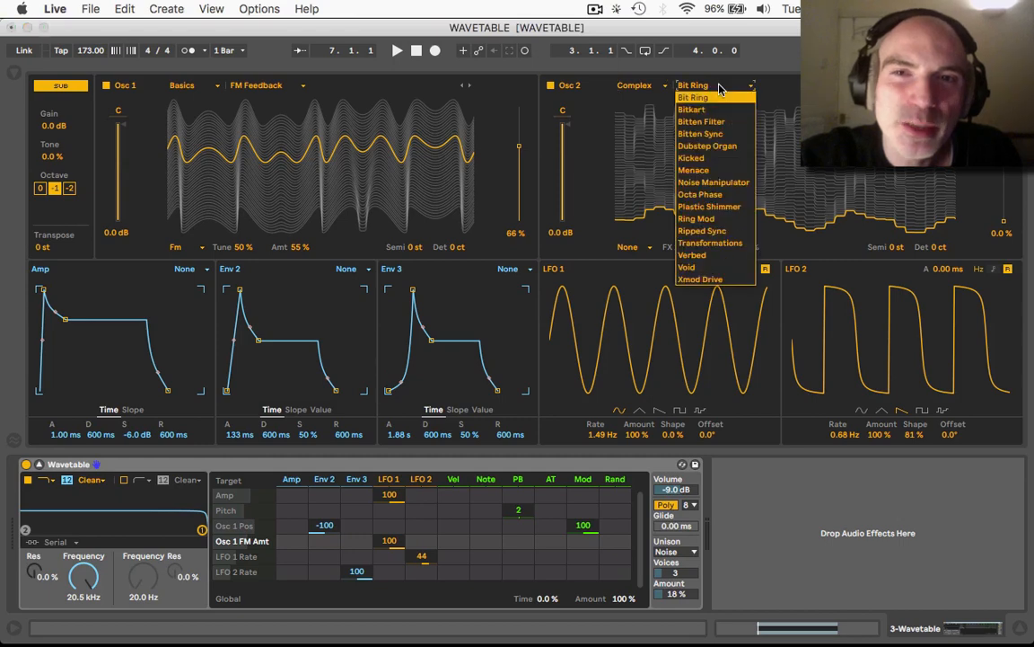
pyautogui.click(707, 171)
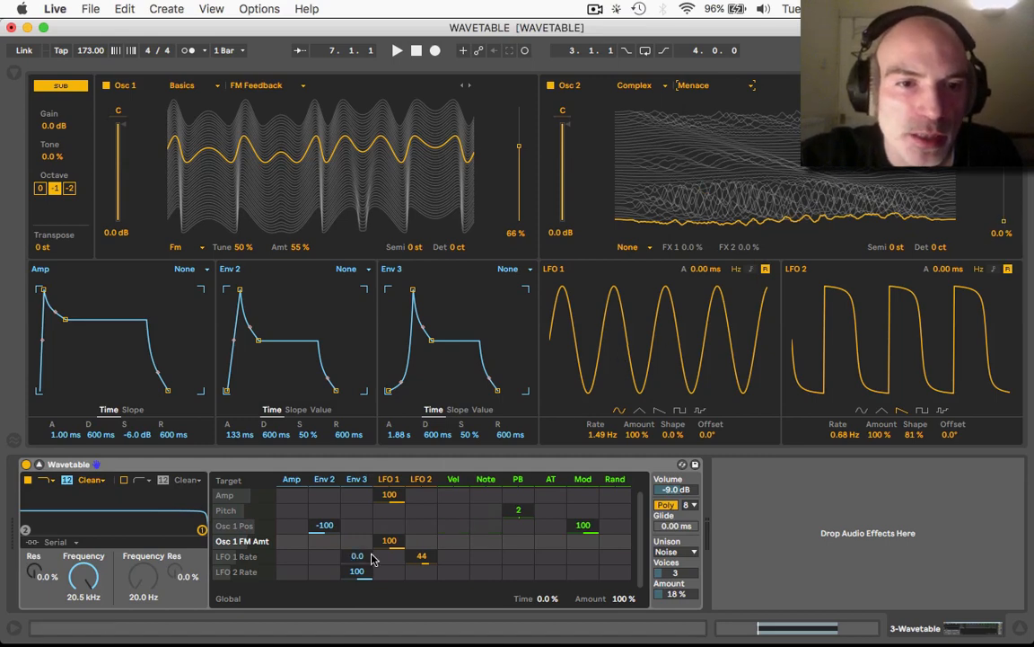
pyautogui.moveTo(1001, 219); pyautogui.dragTo(1002, 225)
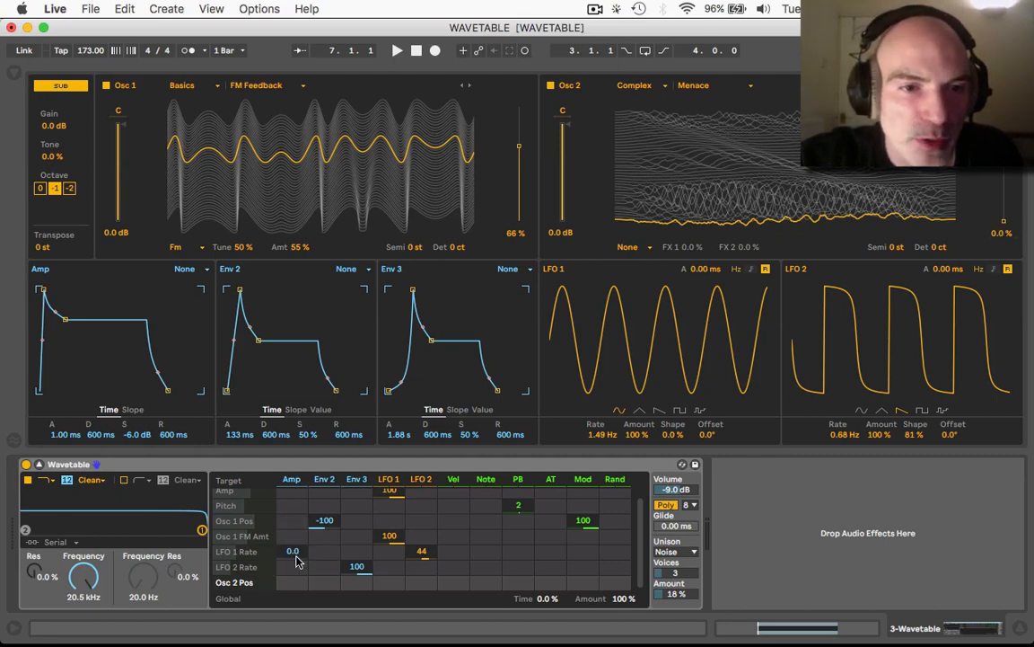
# Modulate Osc 2's position with Env 2 at -100, set the wavetable position to 60% and play the loop.
pyautogui.scroll(1, 372, 543)
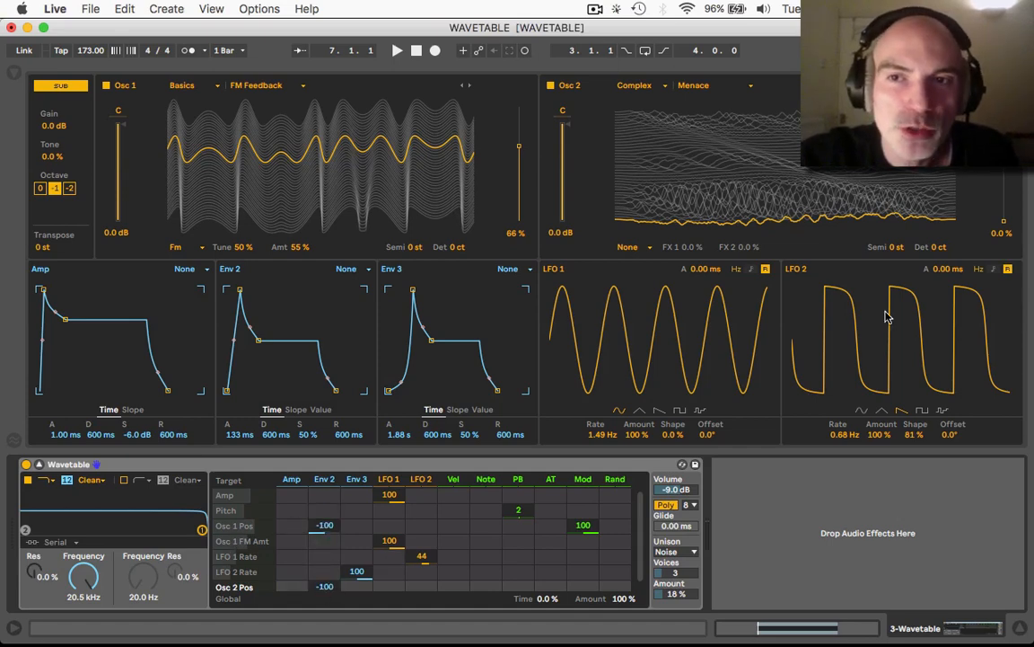
pyautogui.moveTo(1013, 212); pyautogui.dragTo(1013, 159)
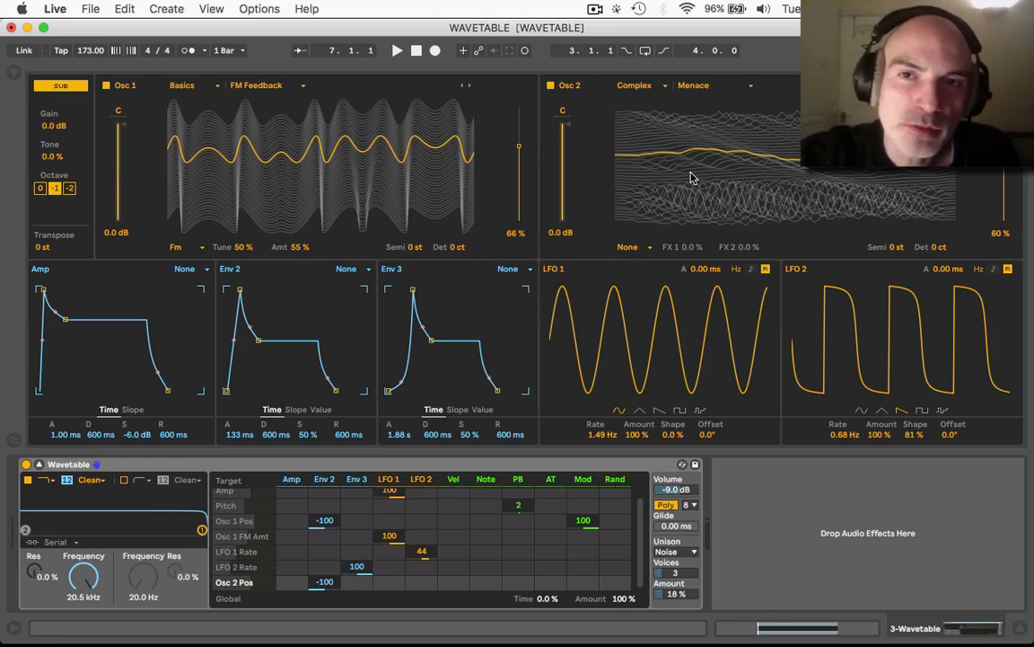
pyautogui.press('space')
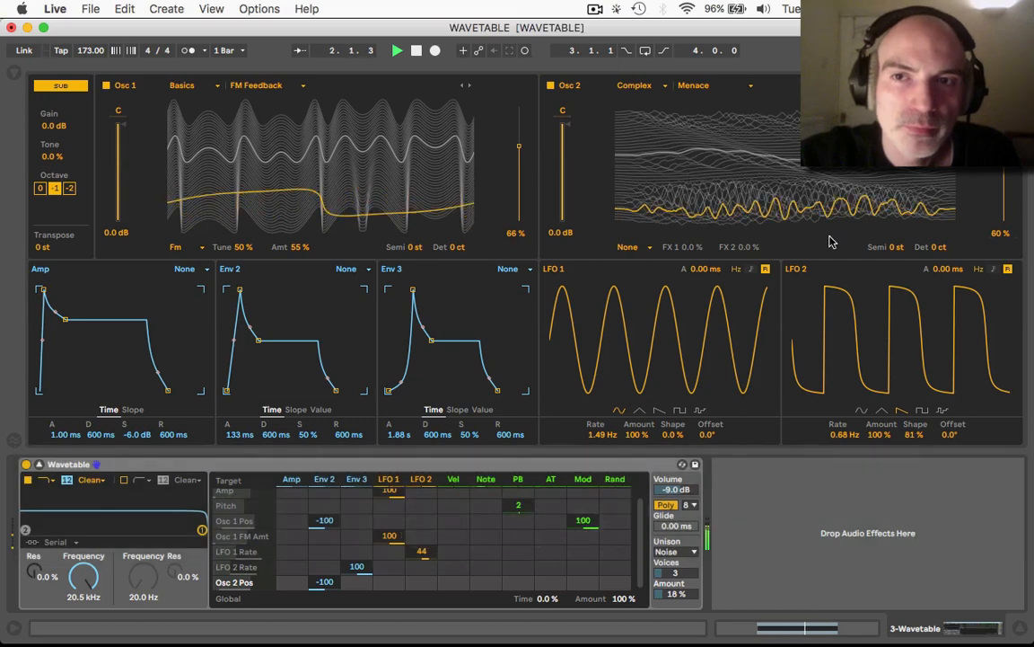
# Transpose Osc 2 to 12 semitones and raise its wavetable position to 78% while auditioning the loop.
pyautogui.click(896, 246)
pyautogui.press('space')
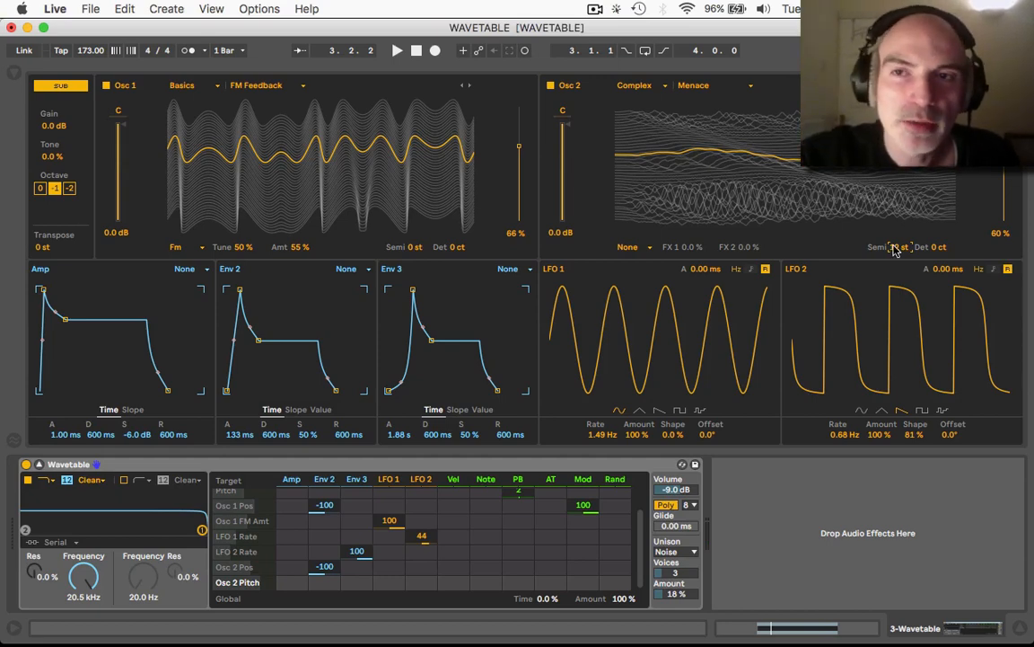
pyautogui.press('space')
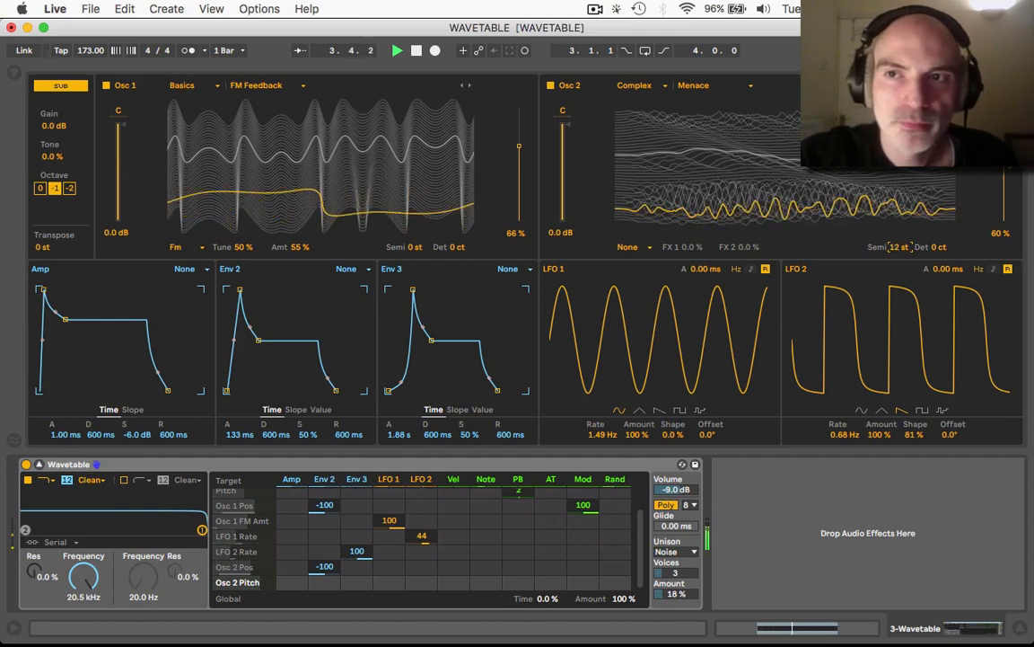
pyautogui.moveTo(1004, 152); pyautogui.dragTo(1004, 133)
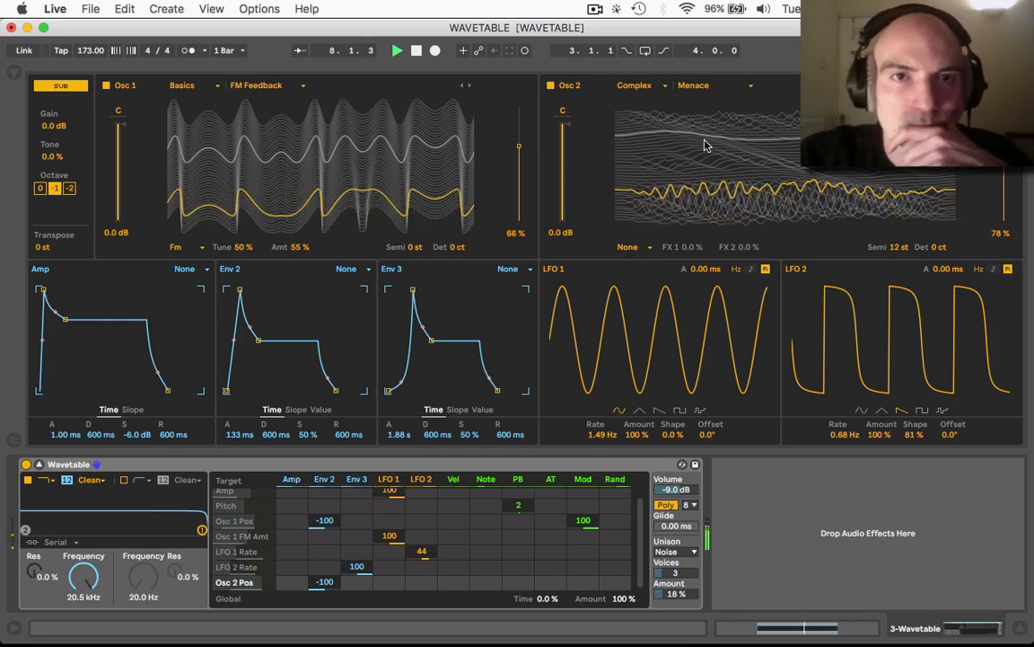
pyautogui.press('space')
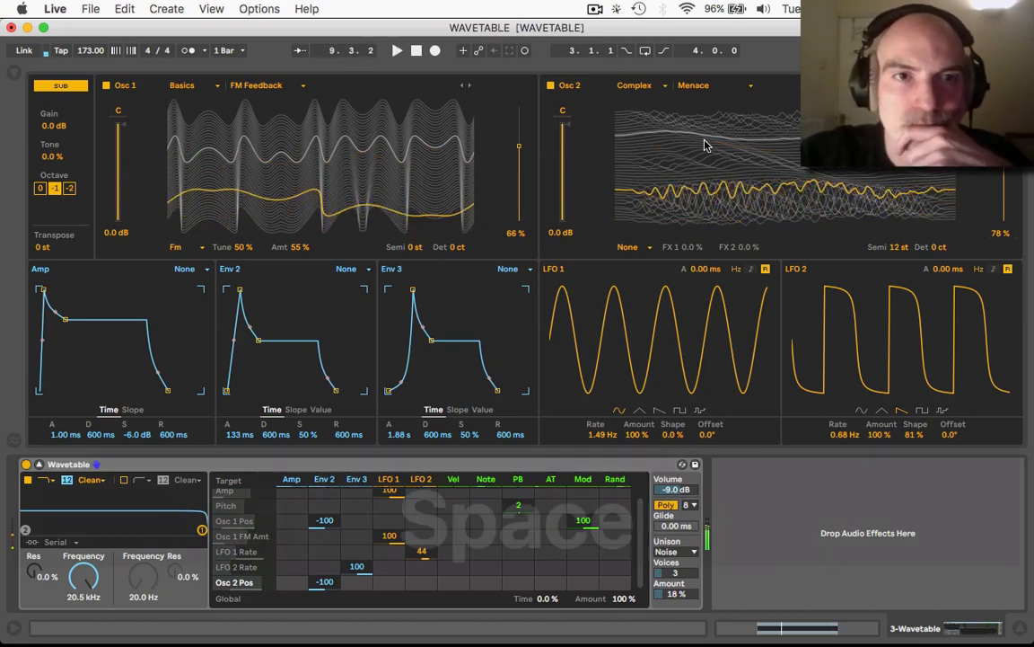
# Set Osc 2's effect mode to Fm with Tune at 25% and Amt at 50%.
pyautogui.click(628, 247)
pyautogui.click(650, 266)
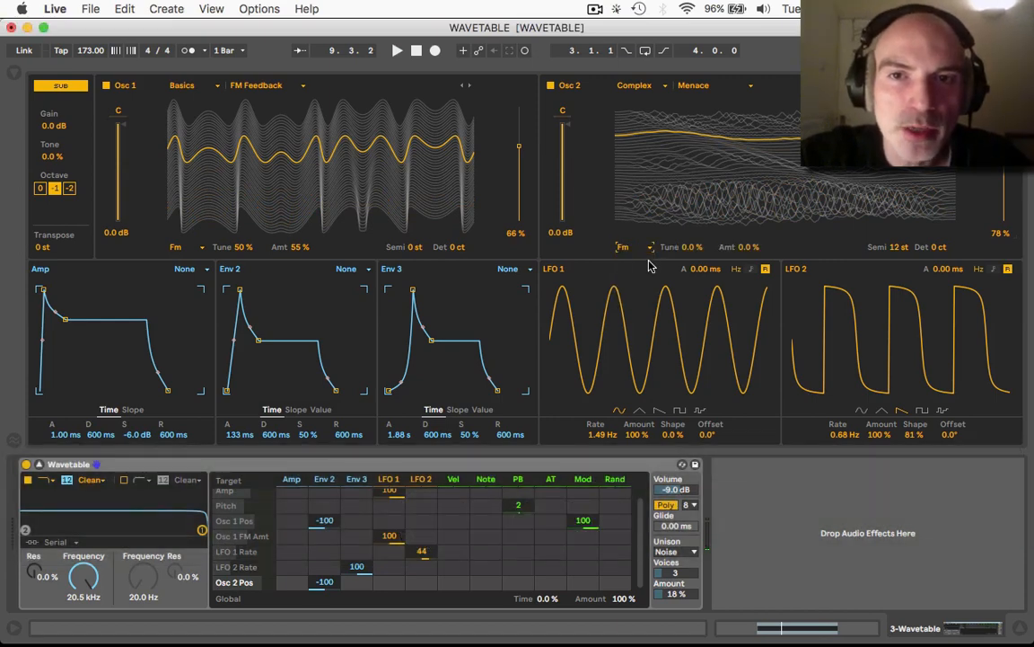
pyautogui.click(687, 249)
pyautogui.write('25')
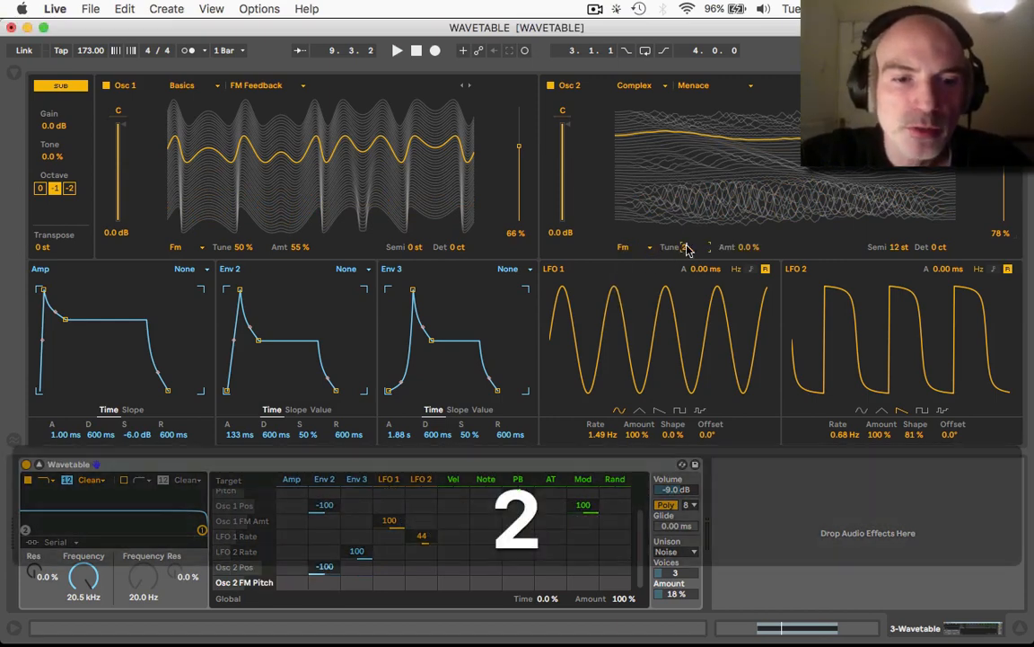
pyautogui.press('Return')
pyautogui.click(749, 247)
pyautogui.moveTo(745, 247); pyautogui.dragTo(745, 160)
pyautogui.write('50')
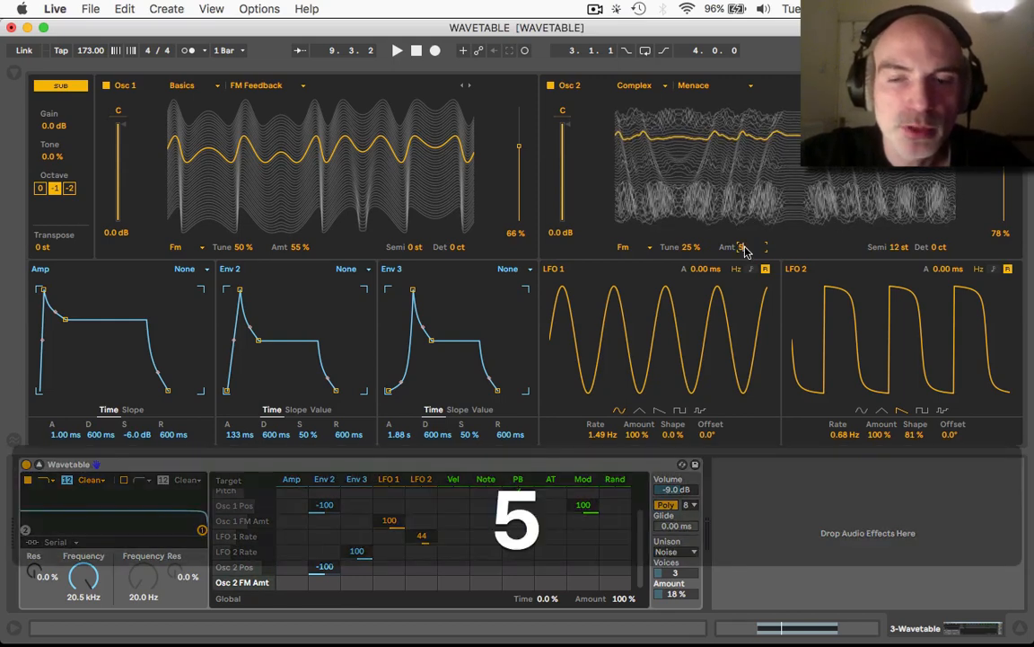
pyautogui.press('Return')
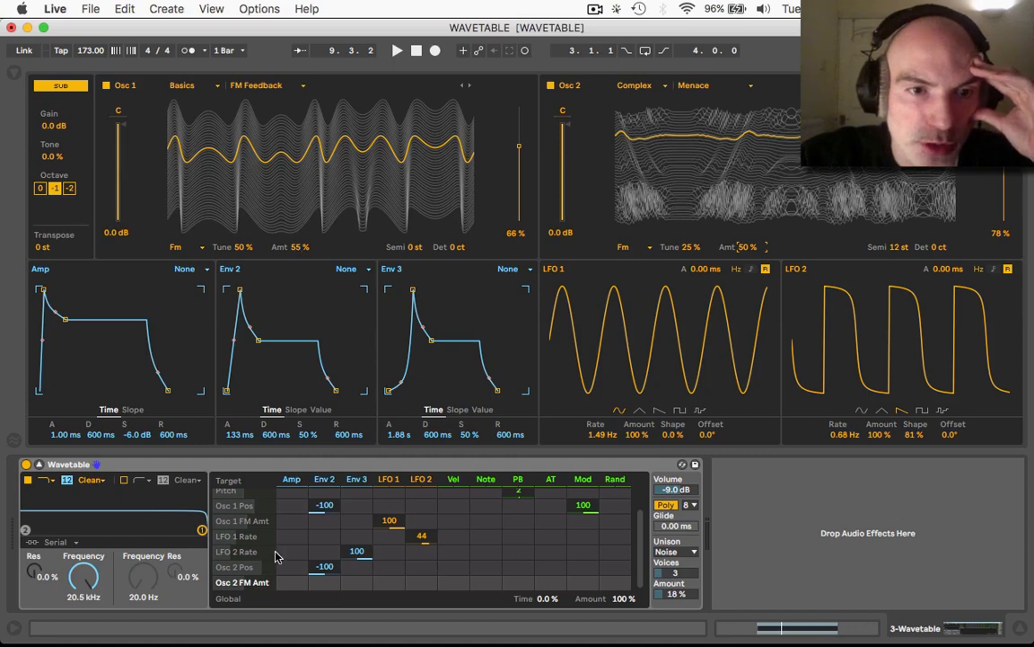
# Modulate Osc 2's FM amount with LFO 1 at 100 in the modulation matrix and audition the loop.
pyautogui.scroll(1, 277, 546)
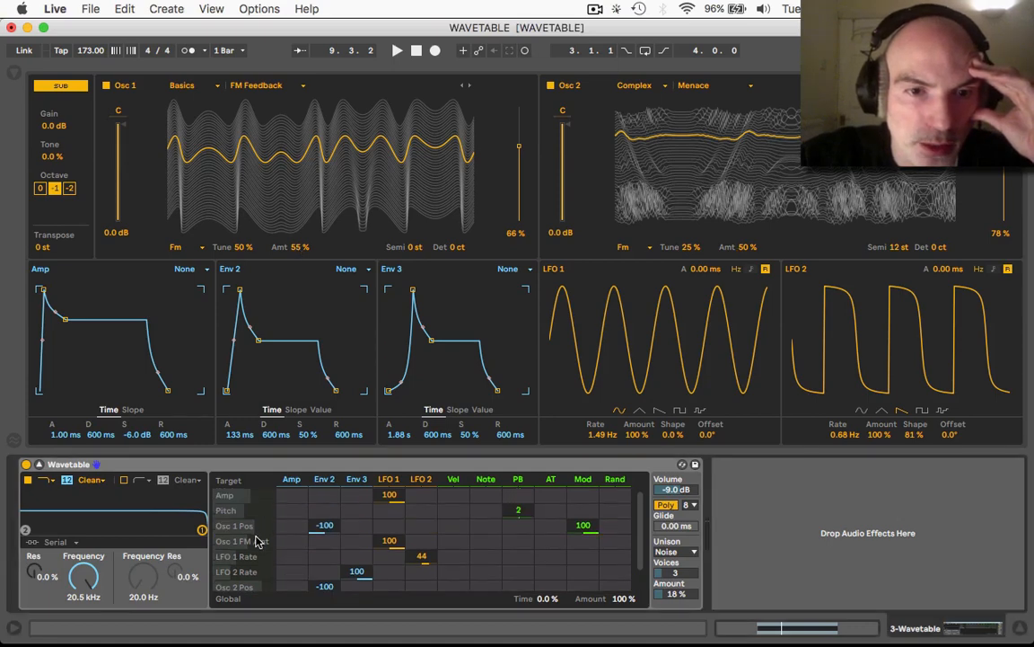
pyautogui.scroll(-1, 341, 543)
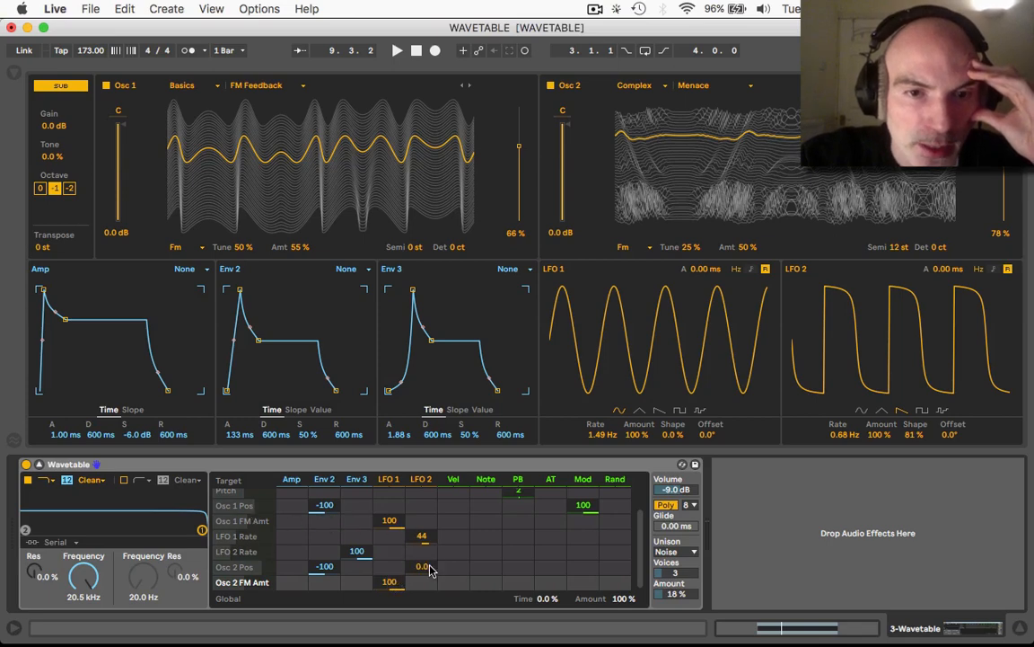
pyautogui.press('space')
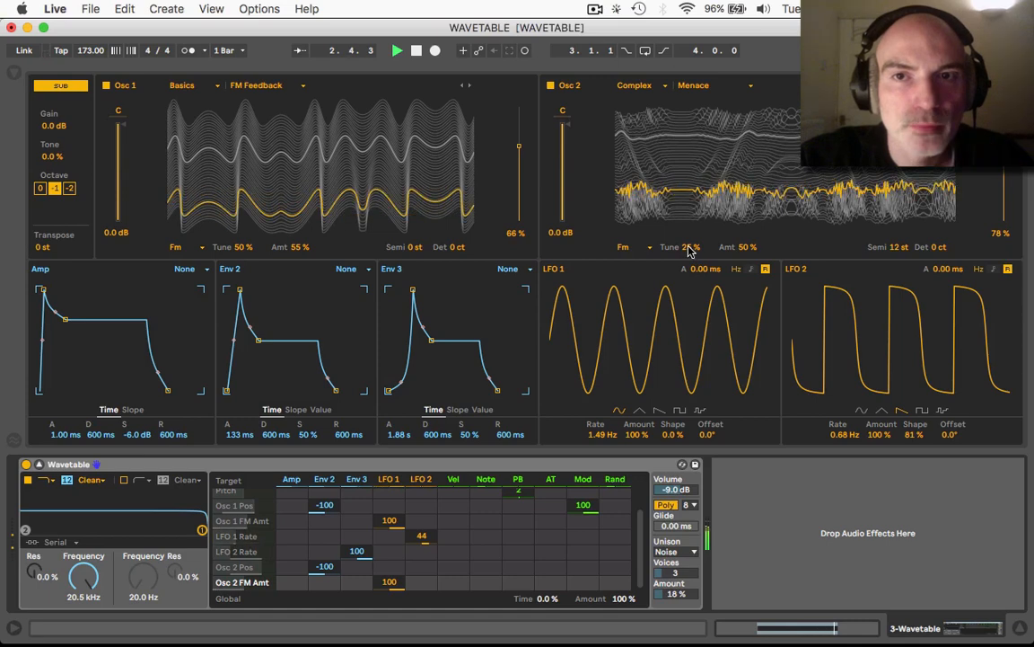
pyautogui.press('space')
# Raise Osc 2's FM Tune to 100% and audition the loop.
pyautogui.moveTo(690, 251); pyautogui.dragTo(690, 194)
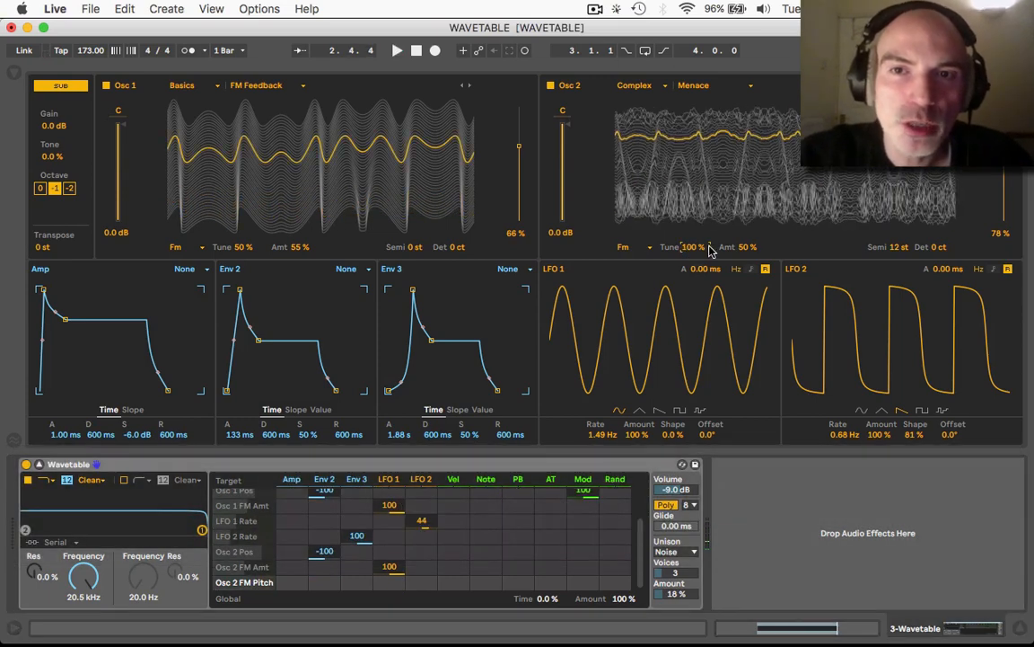
pyautogui.press('space')
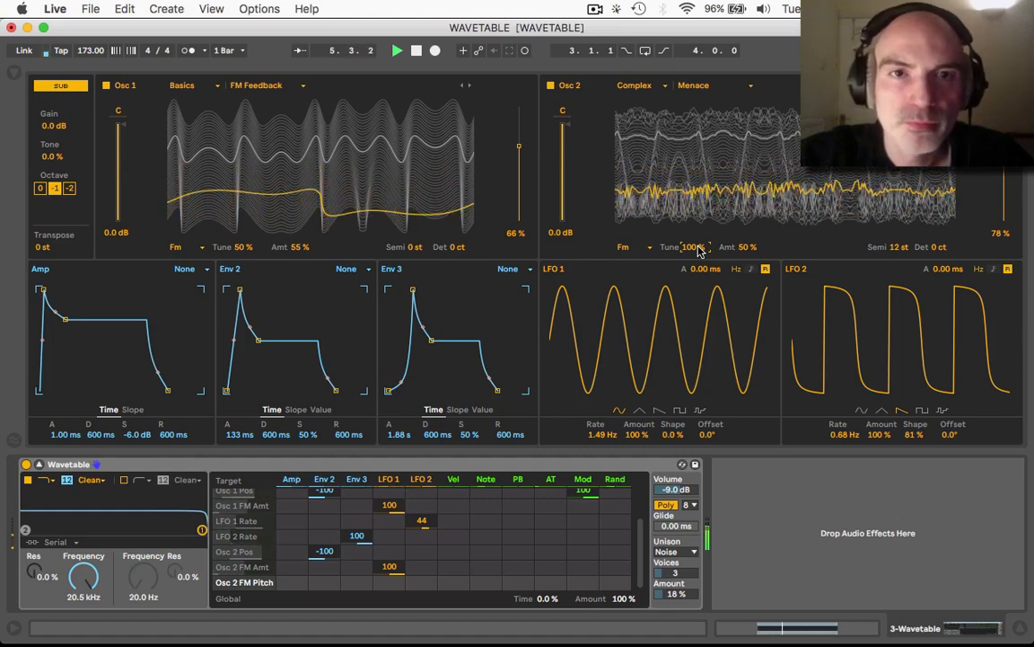
pyautogui.press('space')
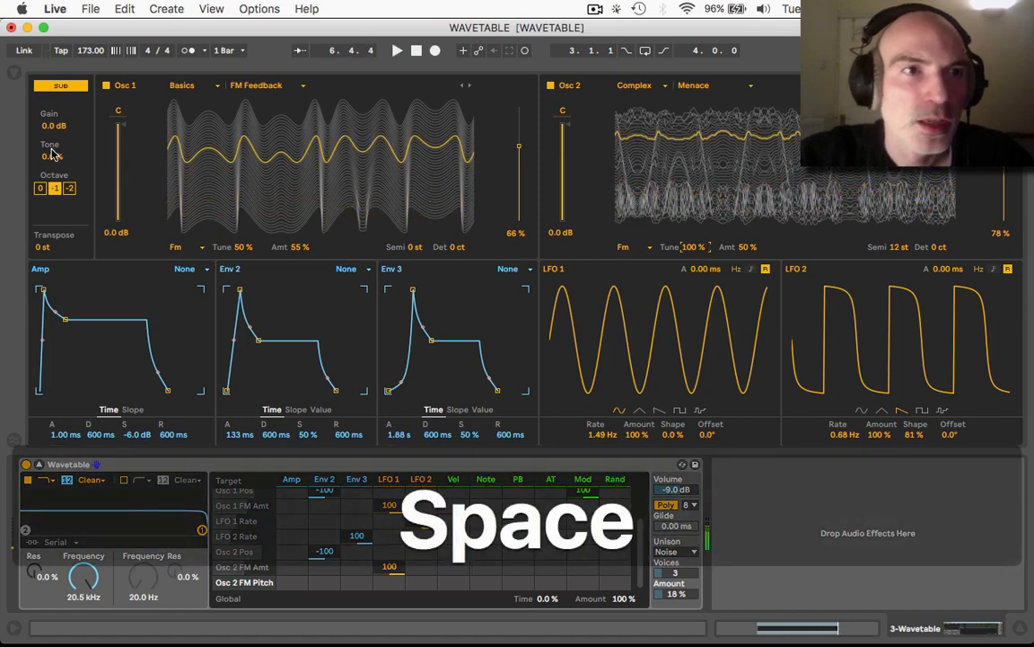
# Try the sub oscillator's Tone at 84%, and settle it at 69% while auditioning the loop.
pyautogui.moveTo(51, 157); pyautogui.dragTo(51, 99)
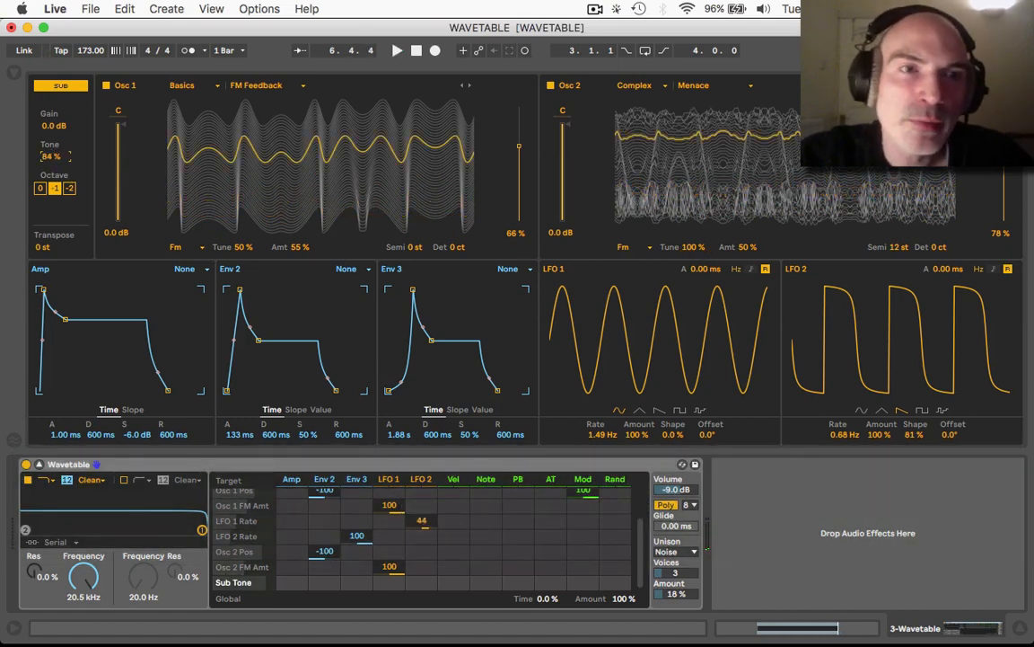
pyautogui.press('space')
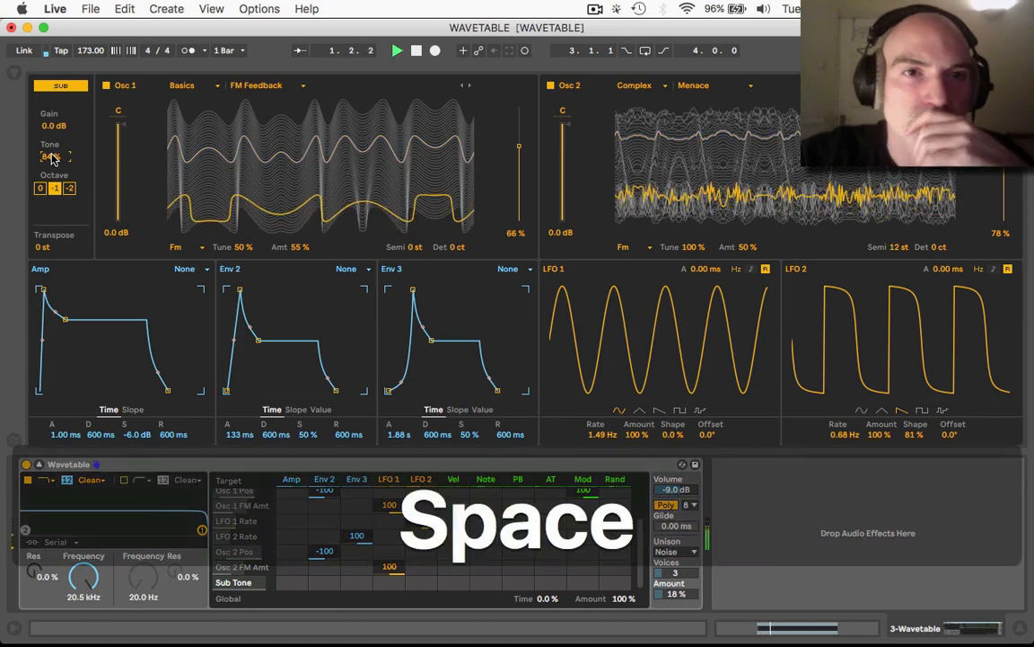
pyautogui.moveTo(51, 158)
pyautogui.mouseDown()
pyautogui.moveTo(52, 201)
pyautogui.moveTo(51, 168)
pyautogui.mouseUp()
pyautogui.press('space')
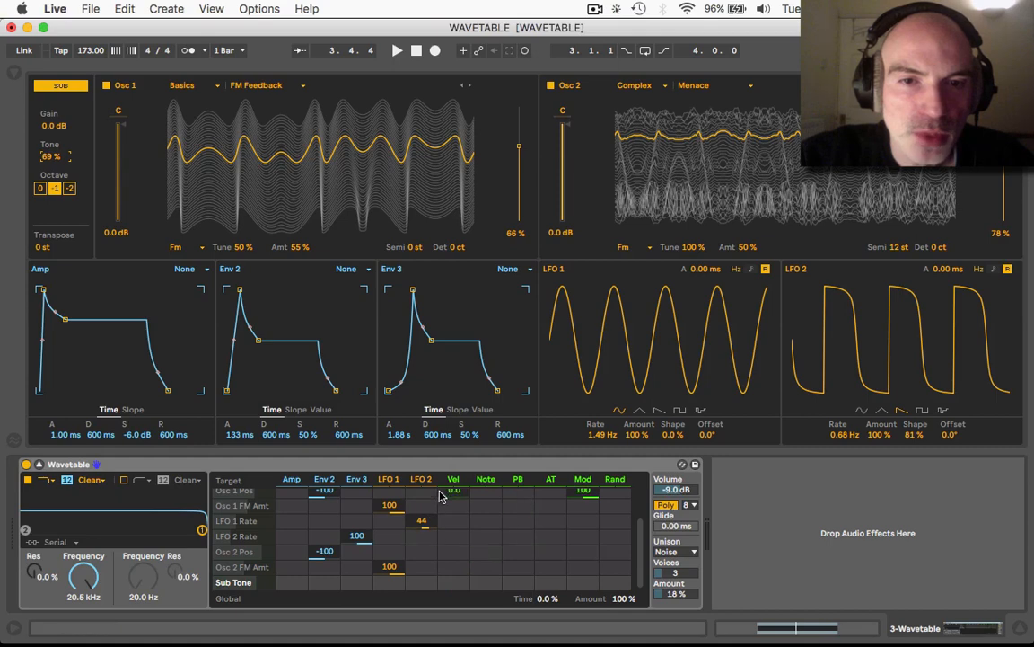
# Turn off filter 1, turn on filter 2 with the MS2 circuit, and modulate Filter 1 Freq with Note at 100.
pyautogui.scroll(2, 455, 521)
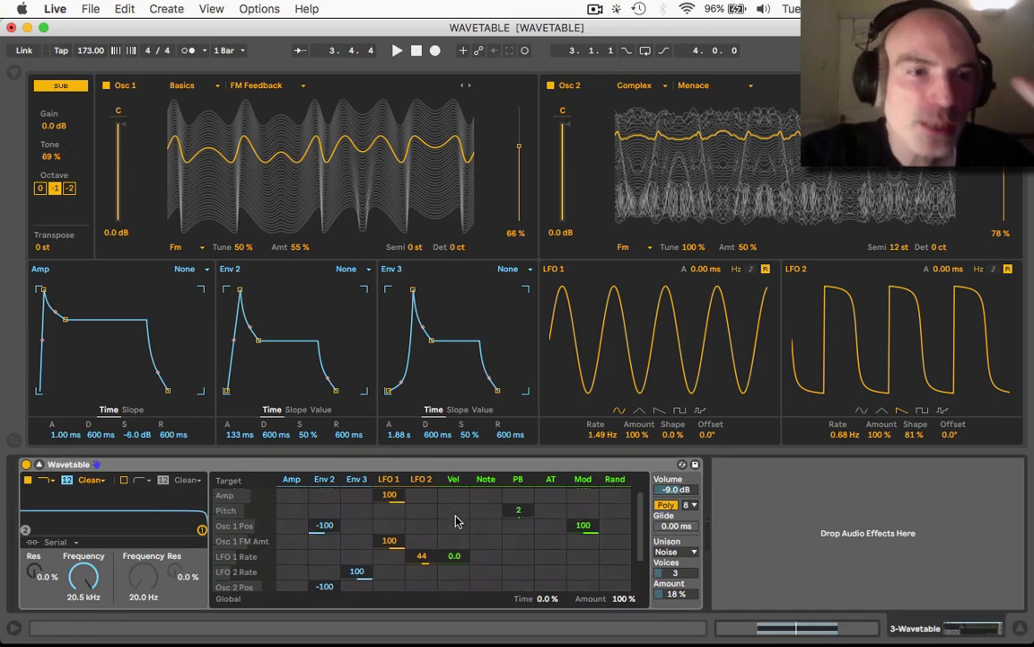
pyautogui.click(202, 532)
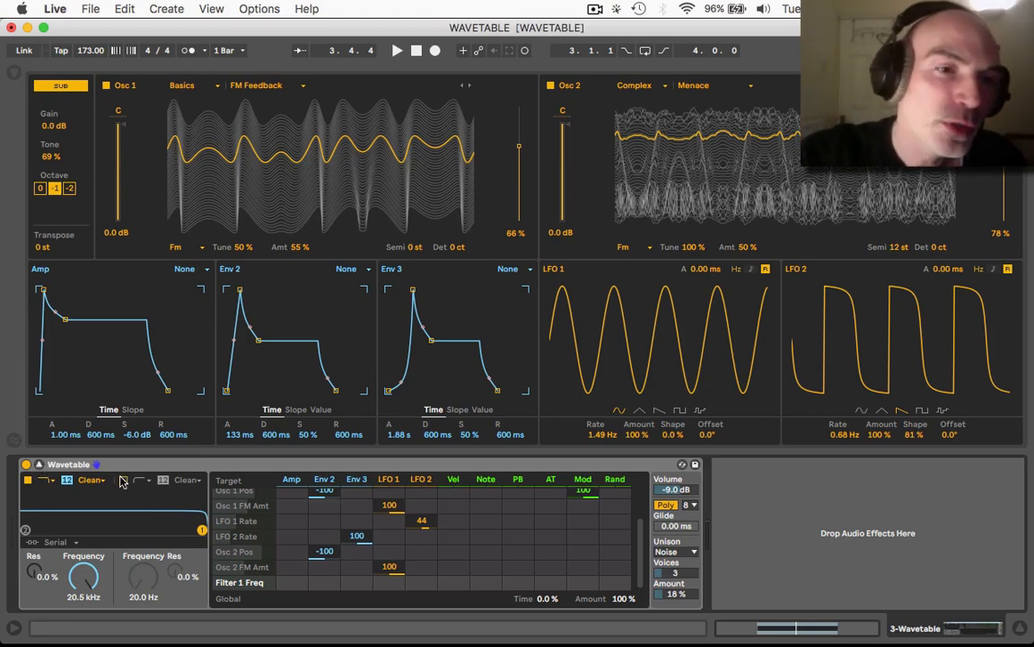
pyautogui.click(123, 481)
pyautogui.click(28, 480)
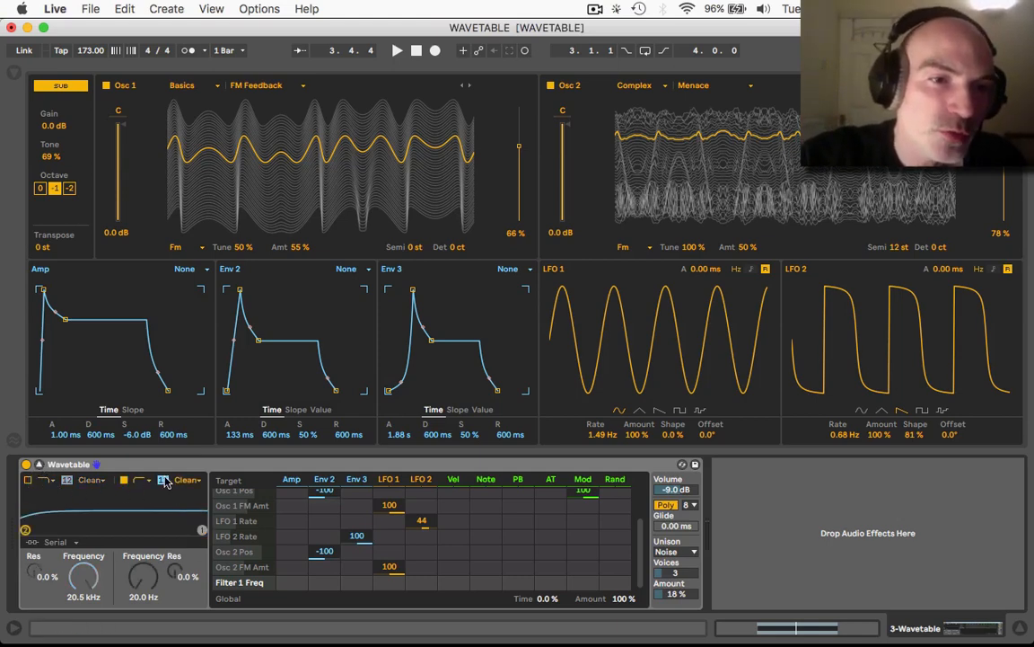
pyautogui.click(177, 483)
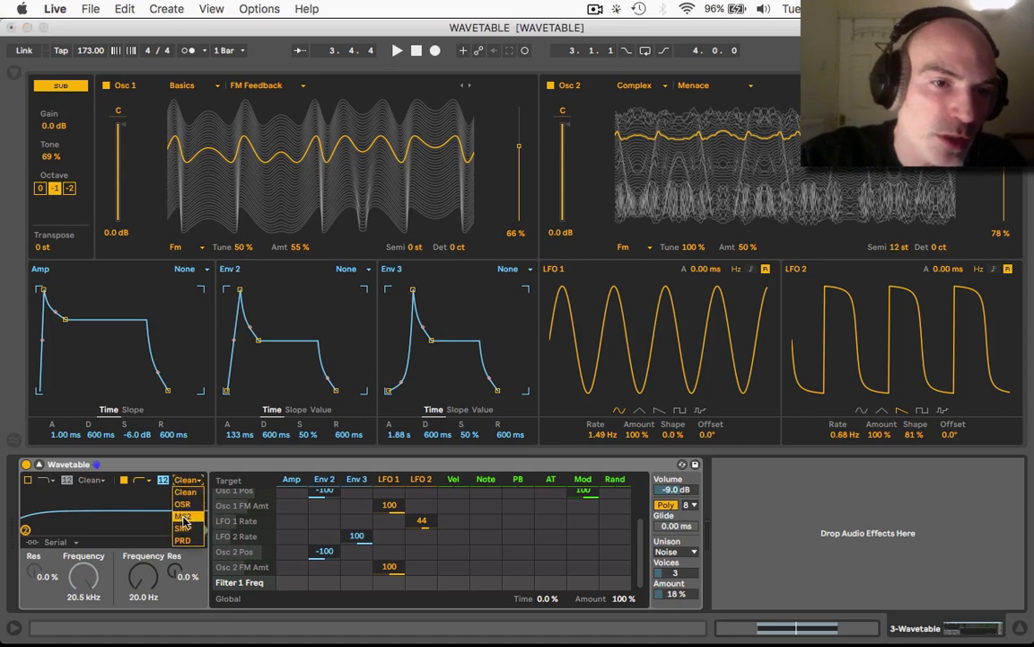
pyautogui.click(169, 463)
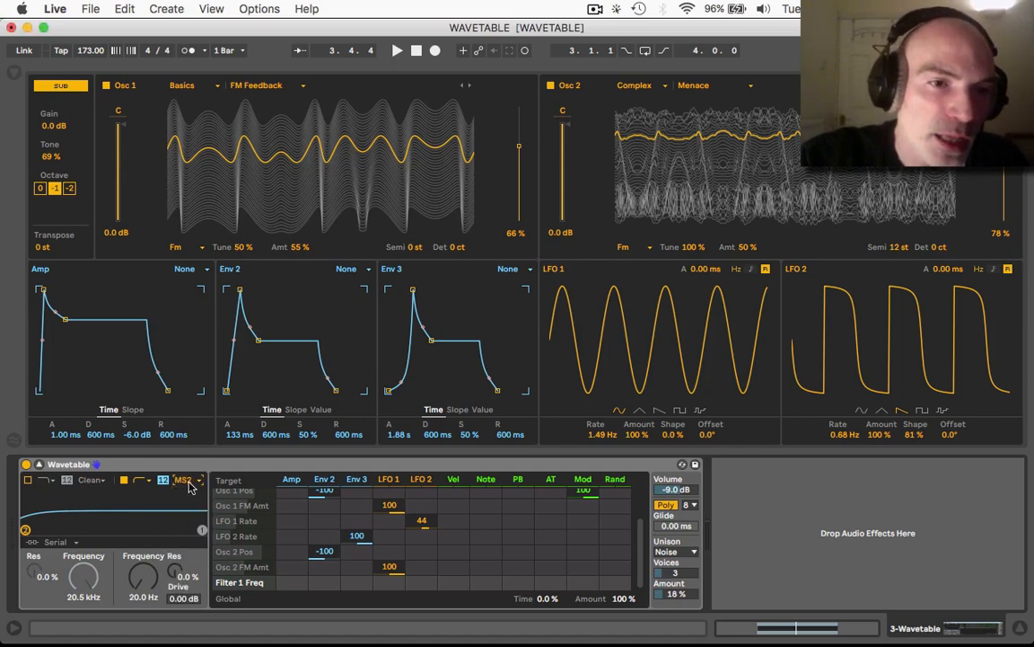
pyautogui.click(187, 483)
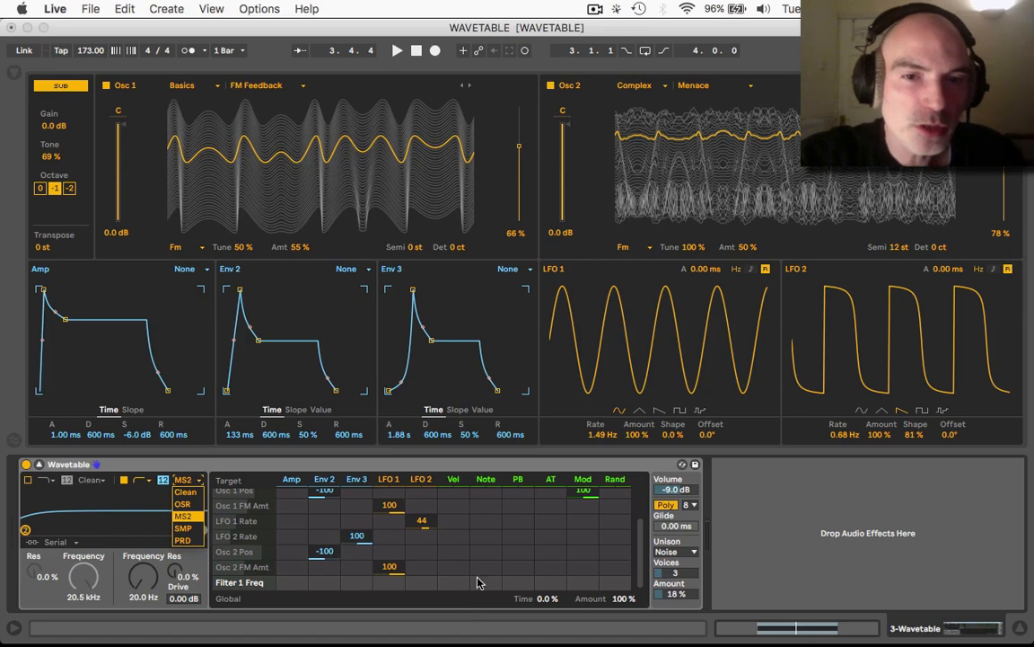
pyautogui.click(487, 592)
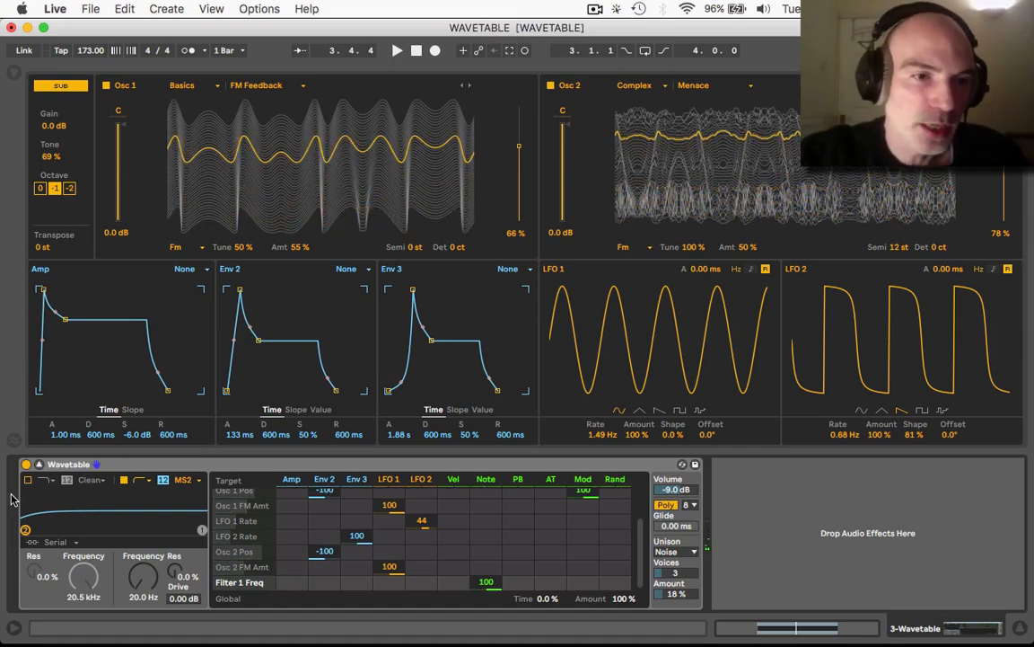
# Set filter 2's resonance to 77% and its frequency to 48.2 Hz while auditioning the loop.
pyautogui.click(143, 584)
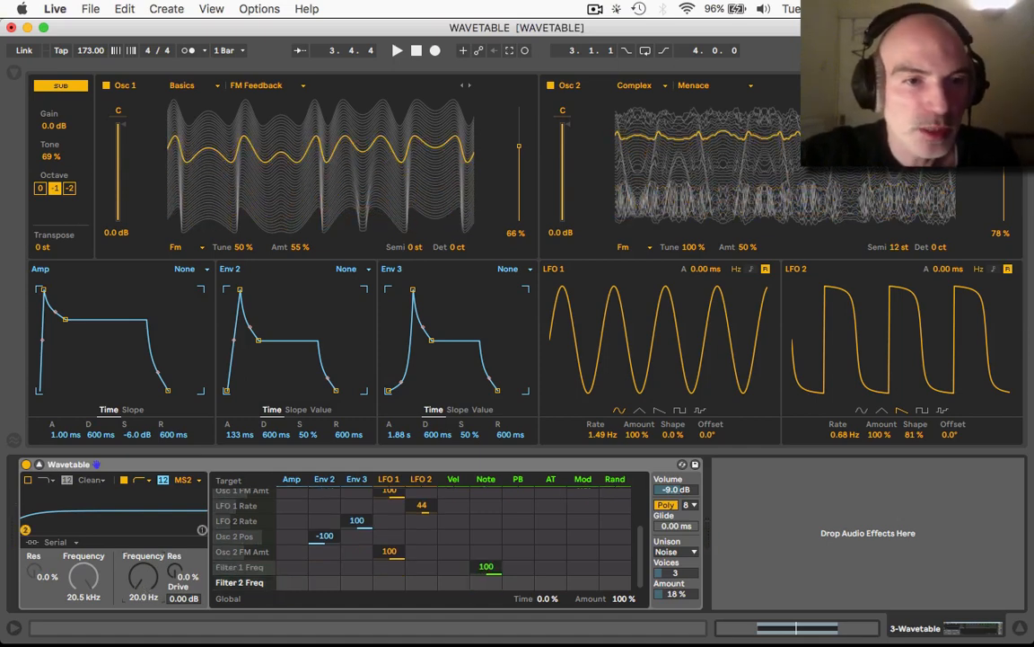
pyautogui.moveTo(176, 575); pyautogui.dragTo(176, 539)
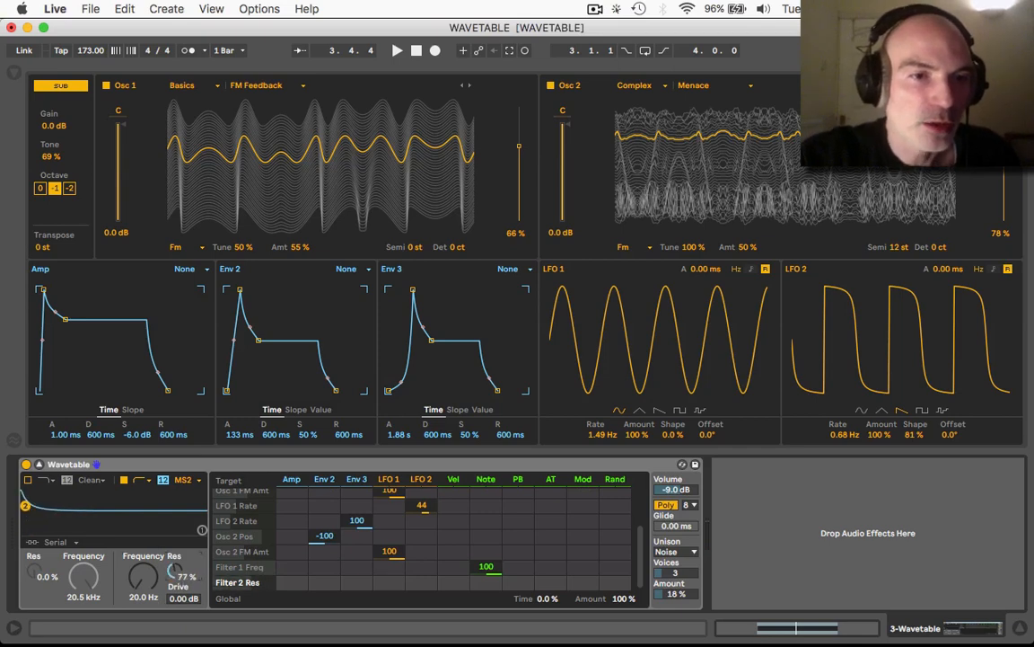
pyautogui.press('space')
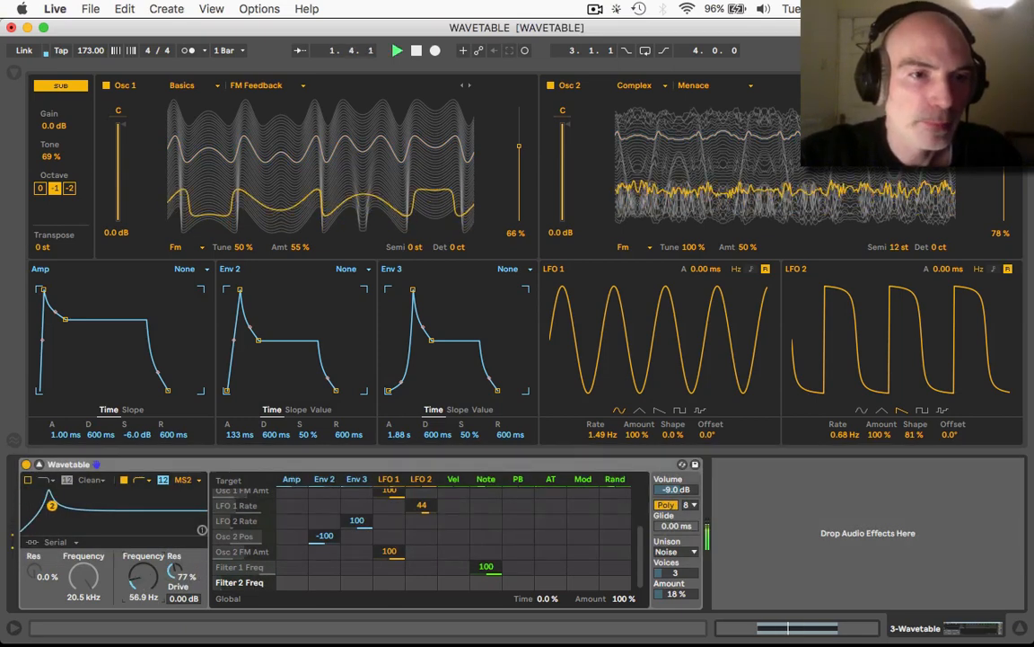
pyautogui.moveTo(142, 579); pyautogui.dragTo(176, 554)
pyautogui.press('space')
# Switch filter 2 to the 24 dB slope, with resonance at 119% and drive at 1.88 dB, and audition the loop.
pyautogui.click(162, 479)
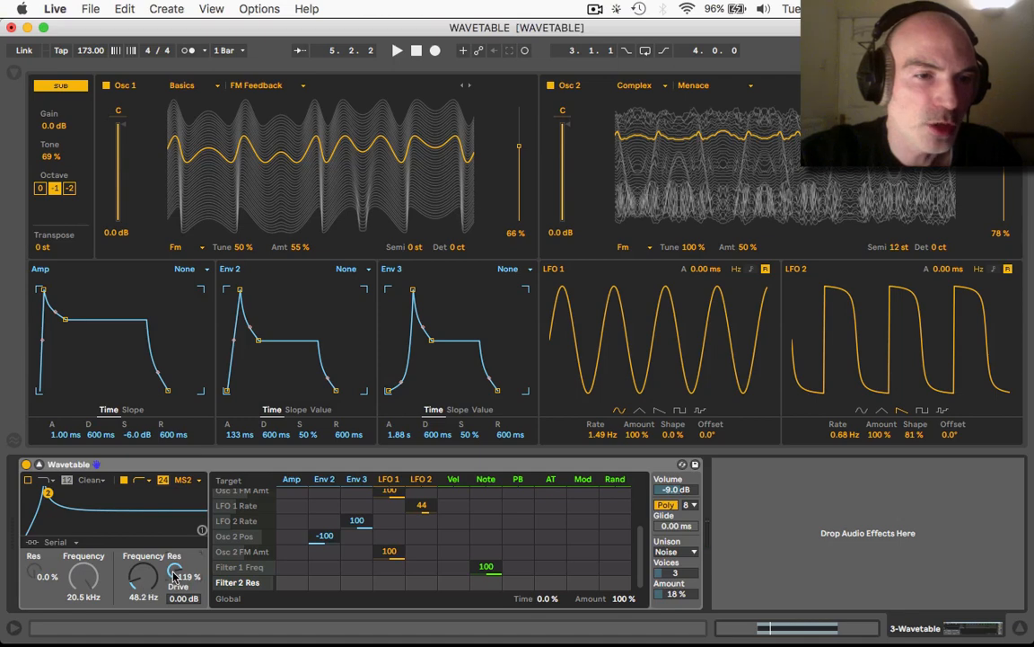
pyautogui.press('space')
pyautogui.moveTo(173, 600)
pyautogui.mouseDown()
pyautogui.moveTo(173, 589)
pyautogui.moveTo(176, 602)
pyautogui.mouseUp()
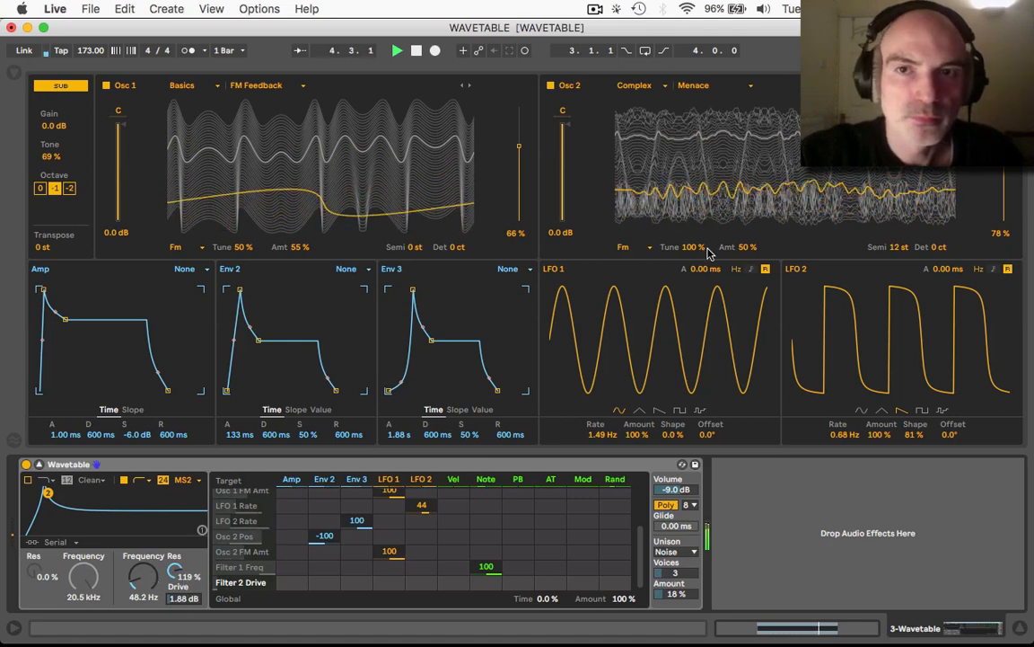
pyautogui.press('space')
# Lower Osc 2's FM amount to 23% and audition the loop.
pyautogui.moveTo(686, 252); pyautogui.dragTo(745, 264)
pyautogui.press('space')
pyautogui.press('space')
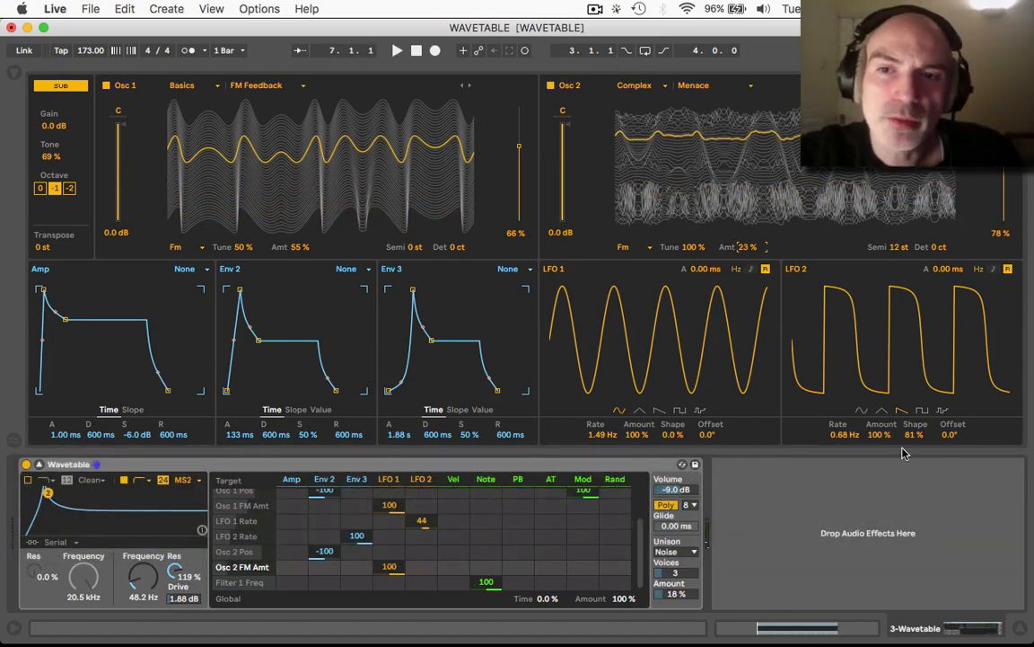
# Set LFO 2's Shape to -50% and audition the loop.
pyautogui.moveTo(914, 434); pyautogui.dragTo(914, 534)
pyautogui.press('space')
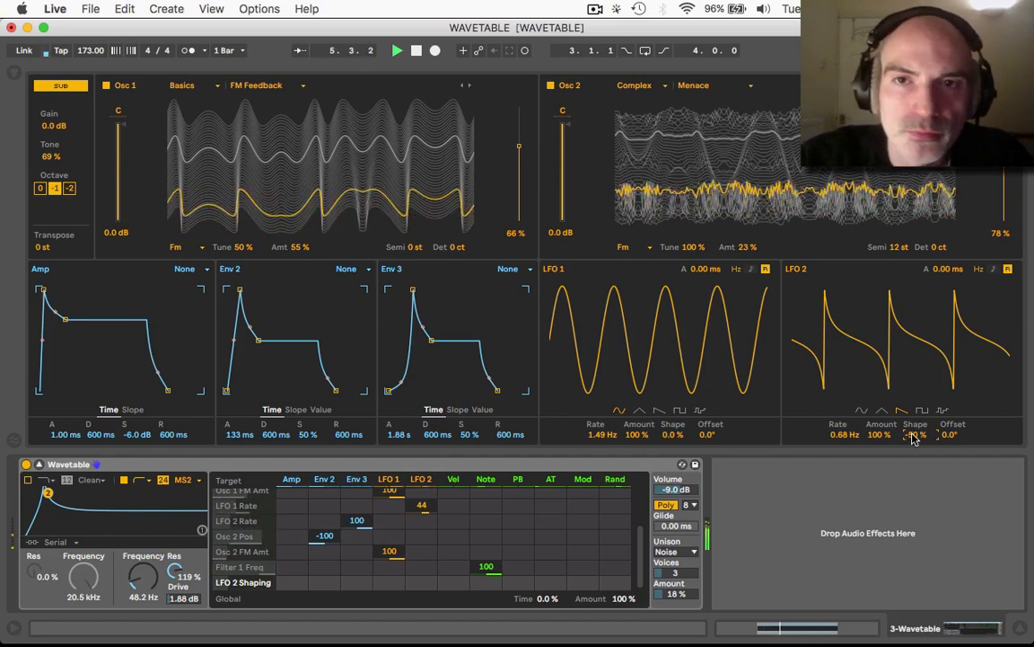
pyautogui.press('space')
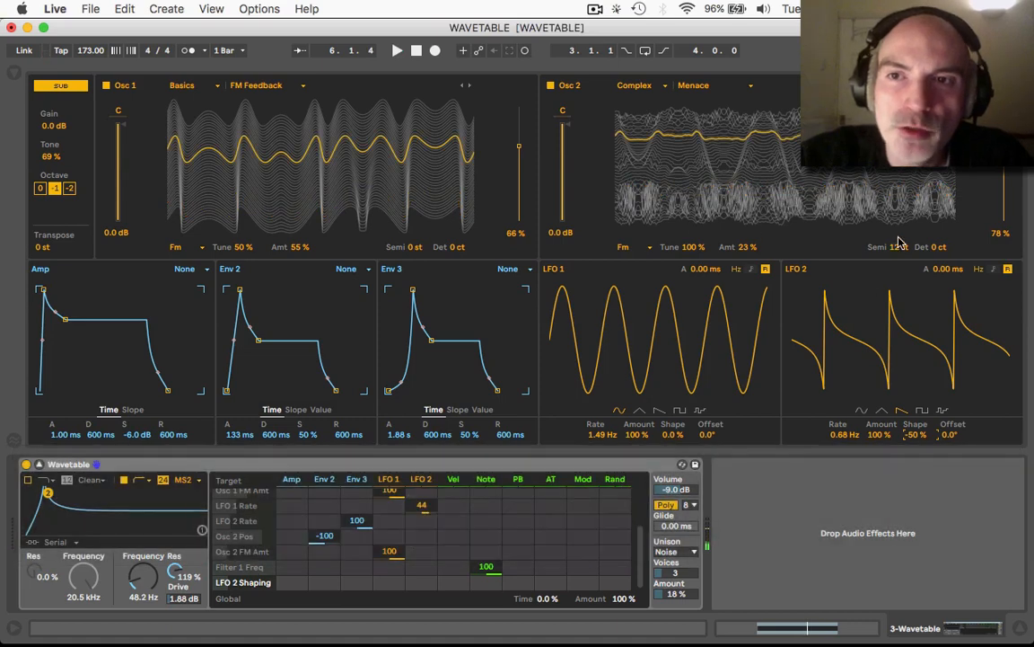
# Set Osc 2's pitch to 0 semitones and audition the loop.
pyautogui.click(898, 246)
pyautogui.write('0')
pyautogui.press('Return')
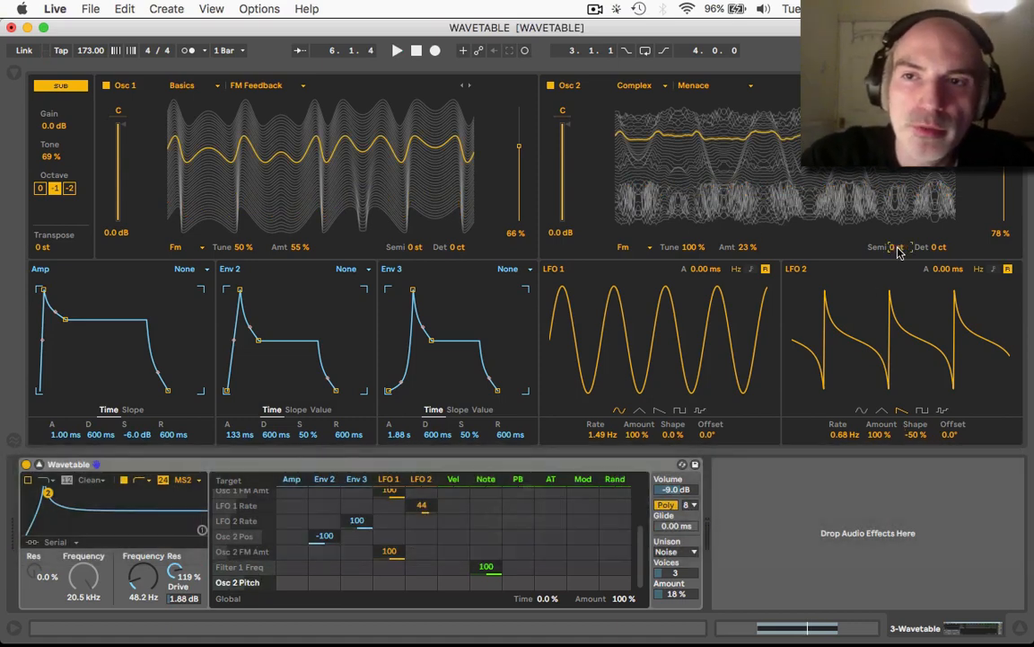
pyautogui.press('space')
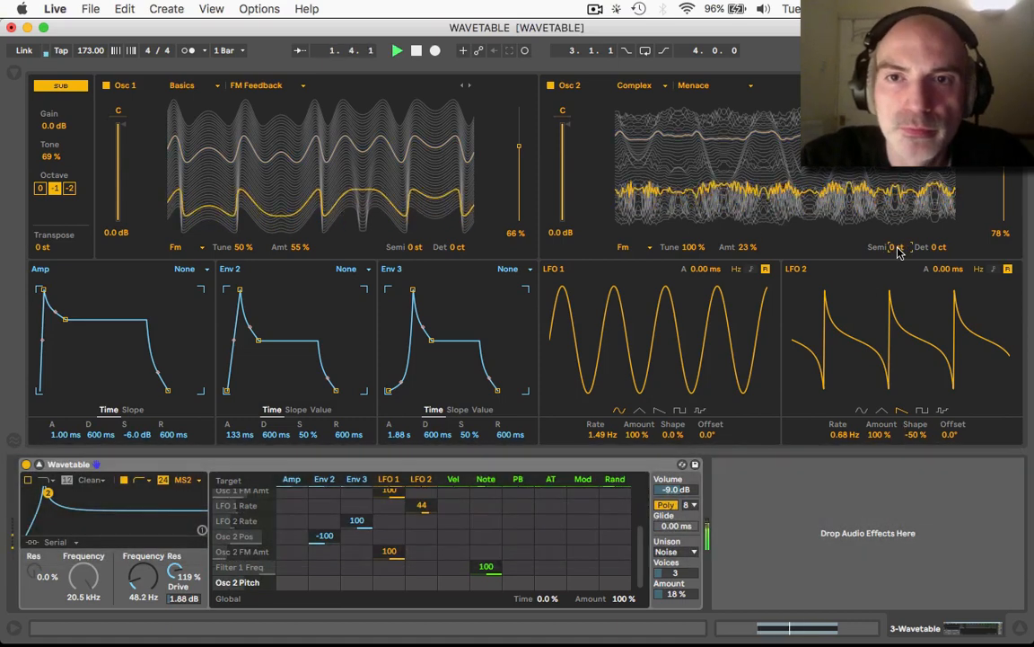
pyautogui.press('space')
# Try transposing Osc 2 to -24 semitones and start the loop to audition it.
pyautogui.moveTo(899, 249); pyautogui.dragTo(899, 305)
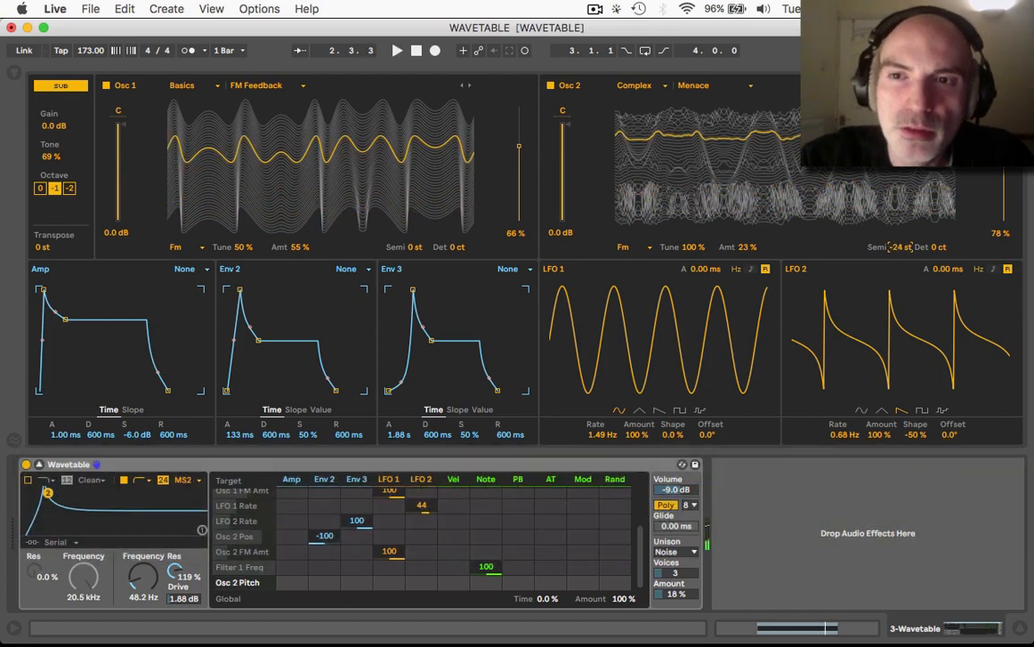
pyautogui.press('Return')
pyautogui.press('space')
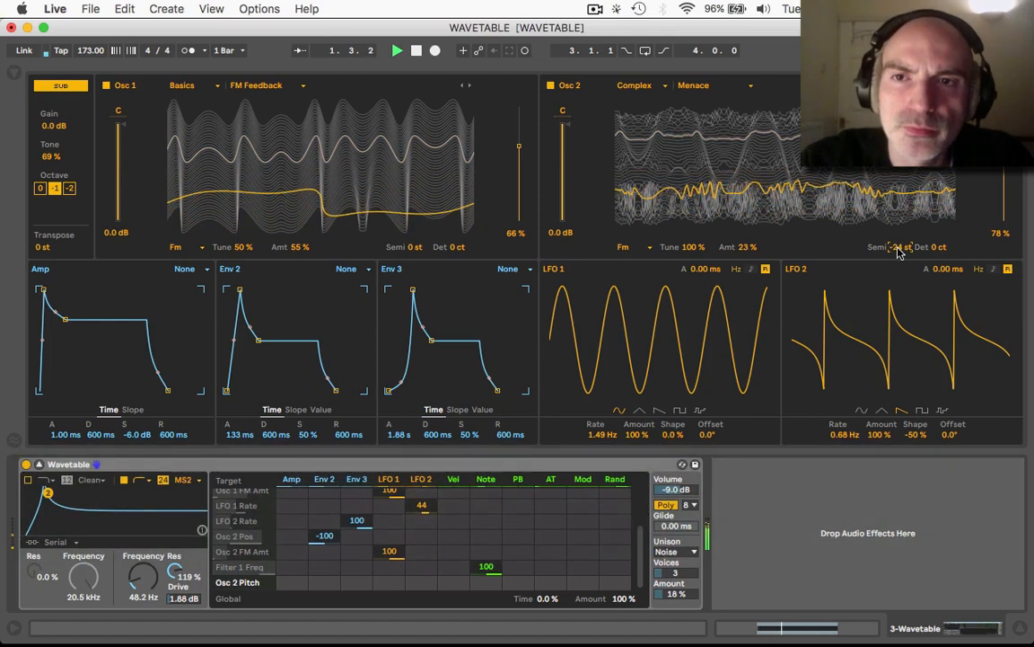
# Audition Osc 2's Complex wavetables from Noise Manipulator onward against the playing loop and choose Verbed.
pyautogui.click(720, 87)
pyautogui.click(709, 182)
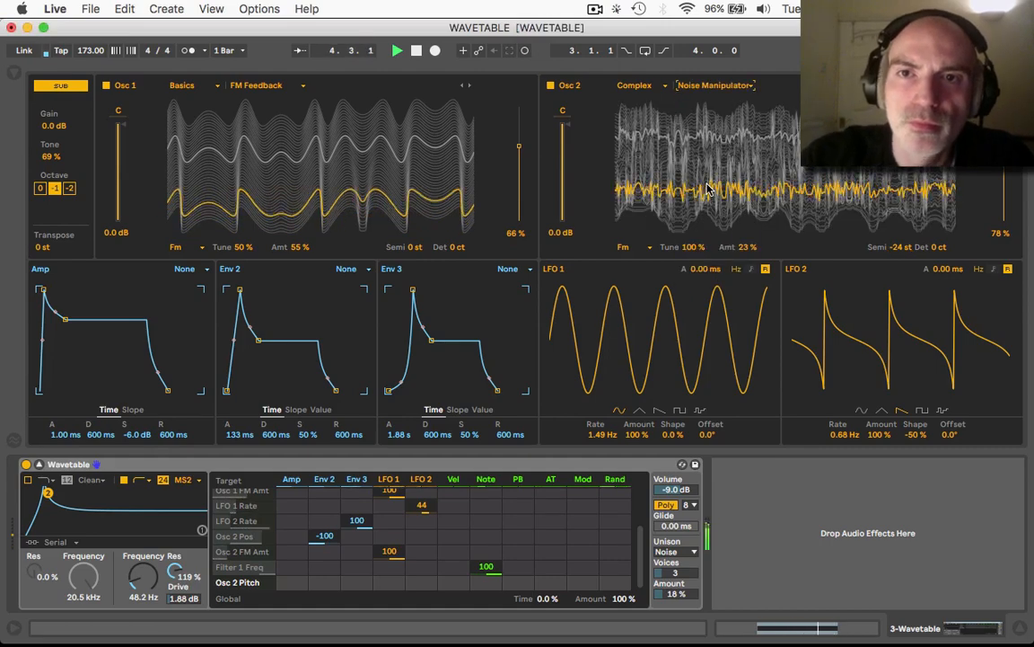
pyautogui.press('Down')
pyautogui.press('Down')
pyautogui.press('Down')
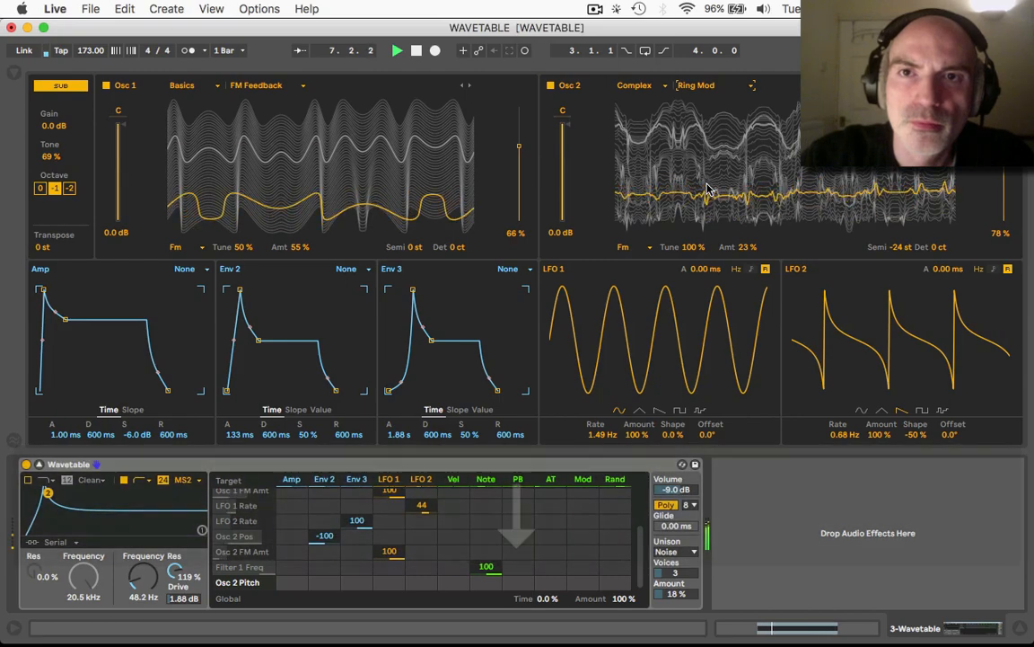
pyautogui.press('Down')
pyautogui.press('Down')
pyautogui.press('Down')
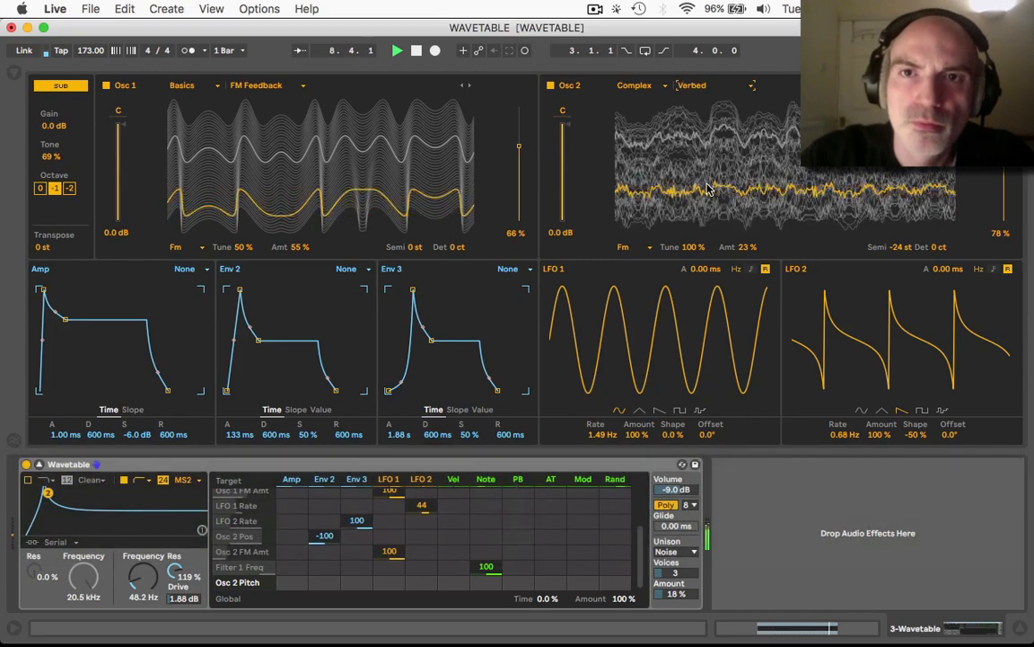
pyautogui.press('Down')
pyautogui.press('Up')
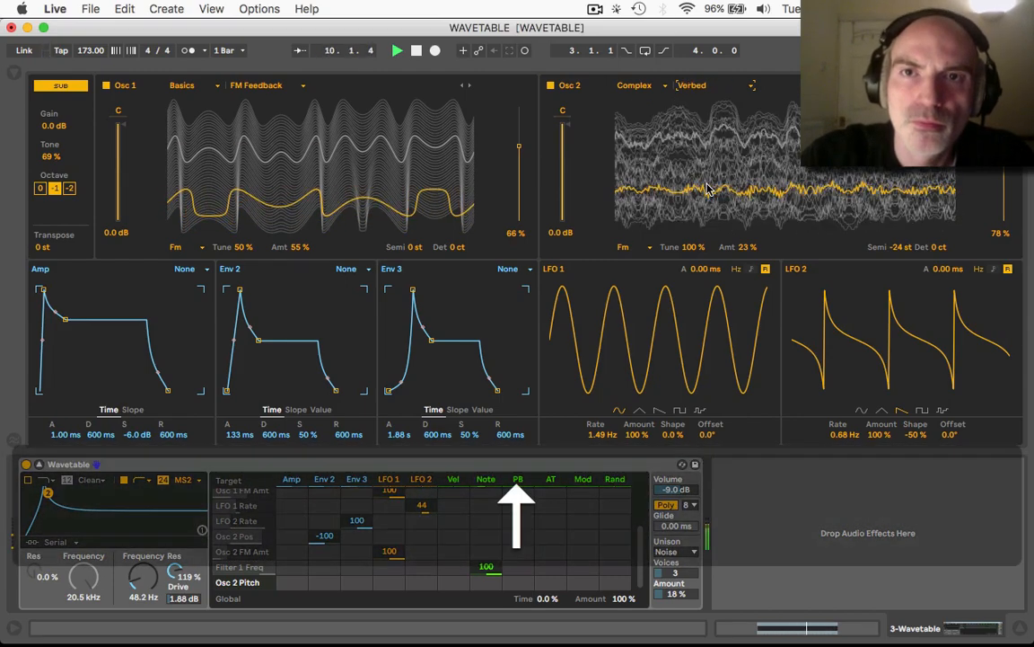
# Reset Osc 2's pitch to 0 semitones and replay the loop with the Verbed wavetable.
pyautogui.click(901, 247)
pyautogui.press('space')
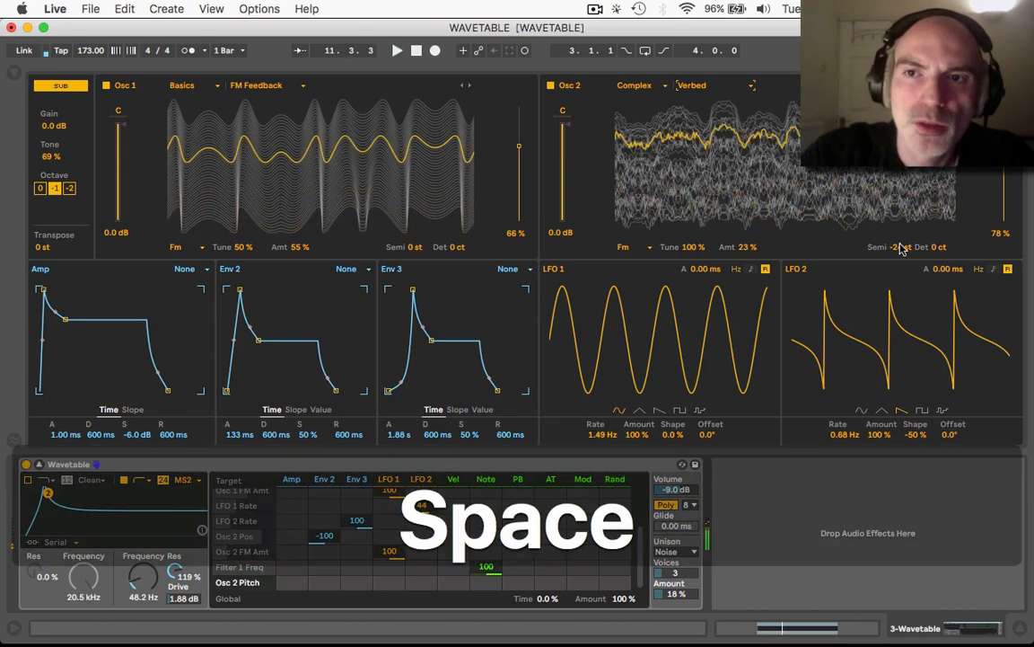
pyautogui.write('0')
pyautogui.press('Return')
pyautogui.press('space')
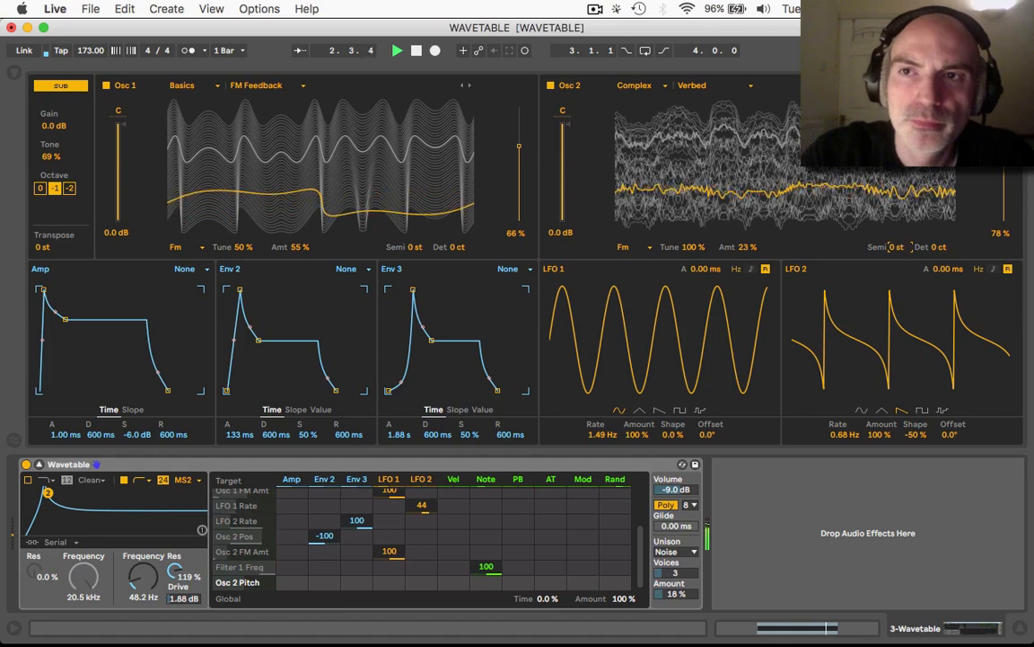
# Lower Osc 2's gain to -2.4 dB and modulate it from Env 2 by 67, auditioning the loop.
pyautogui.moveTo(566, 126); pyautogui.dragTo(567, 152)
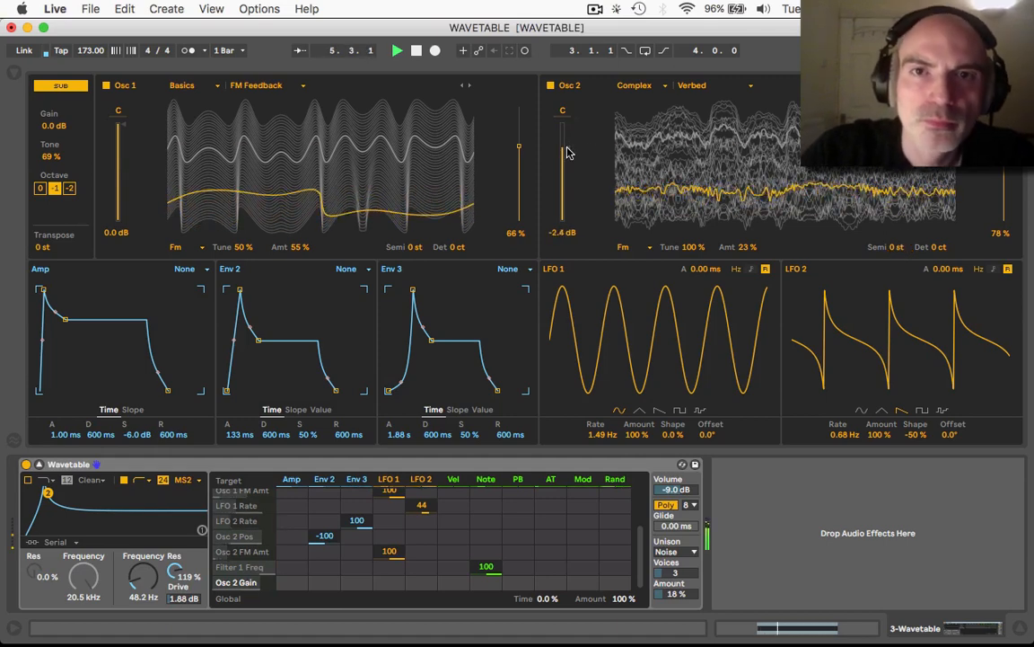
pyautogui.press('space')
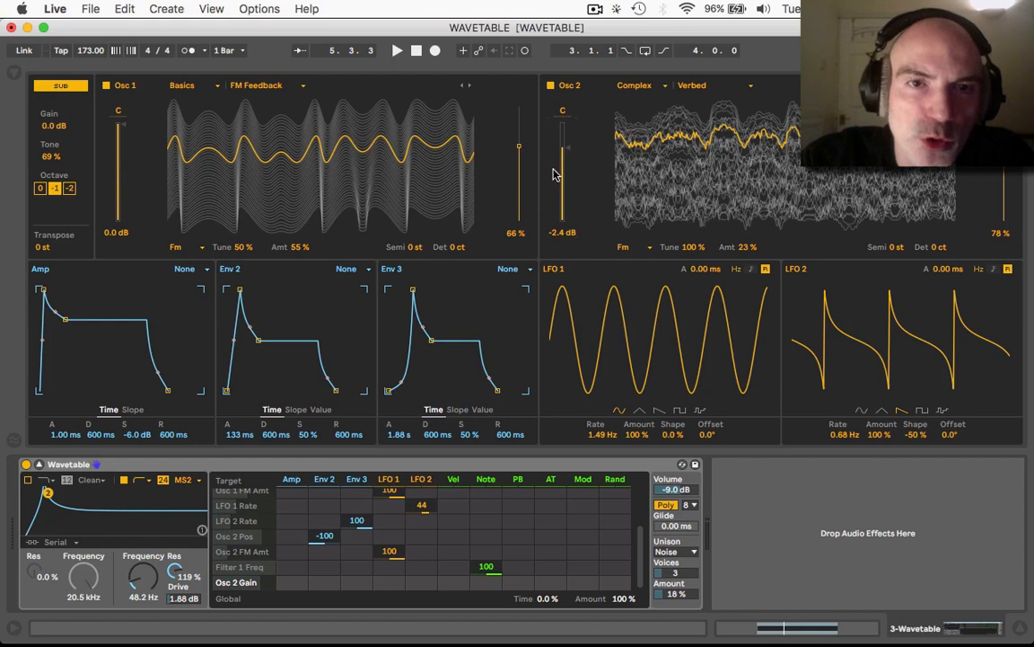
pyautogui.click(337, 581)
pyautogui.press('space')
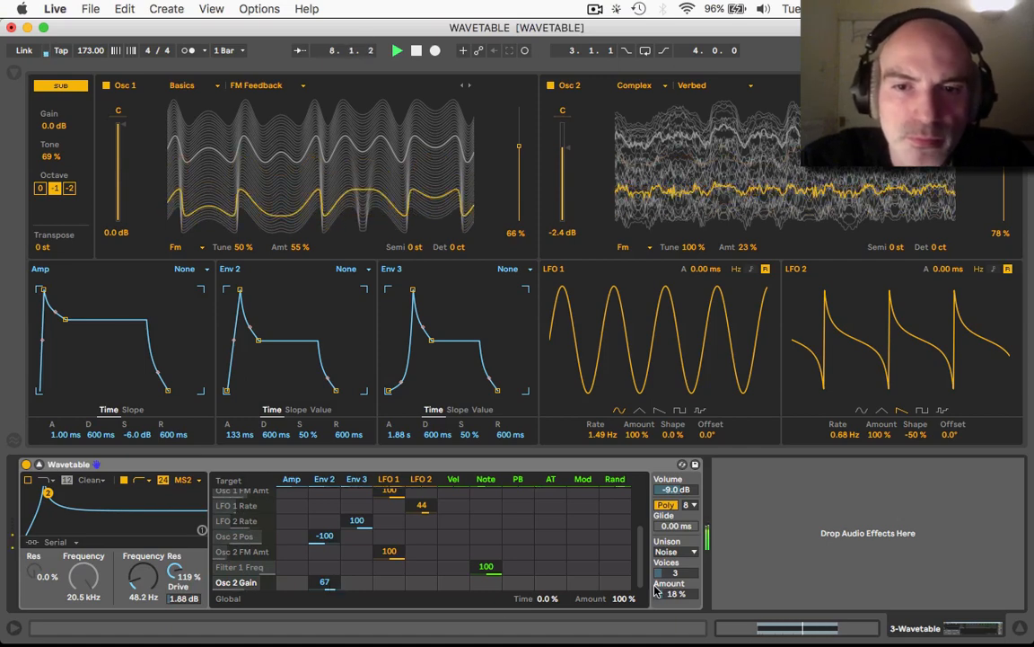
# Raise the unison amount to 24%, stop the loop, and set Osc 1's wavetable position to 69%.
pyautogui.moveTo(672, 593)
pyautogui.mouseDown()
pyautogui.moveTo(673, 565)
pyautogui.moveTo(673, 587)
pyautogui.mouseUp()
pyautogui.press('space')
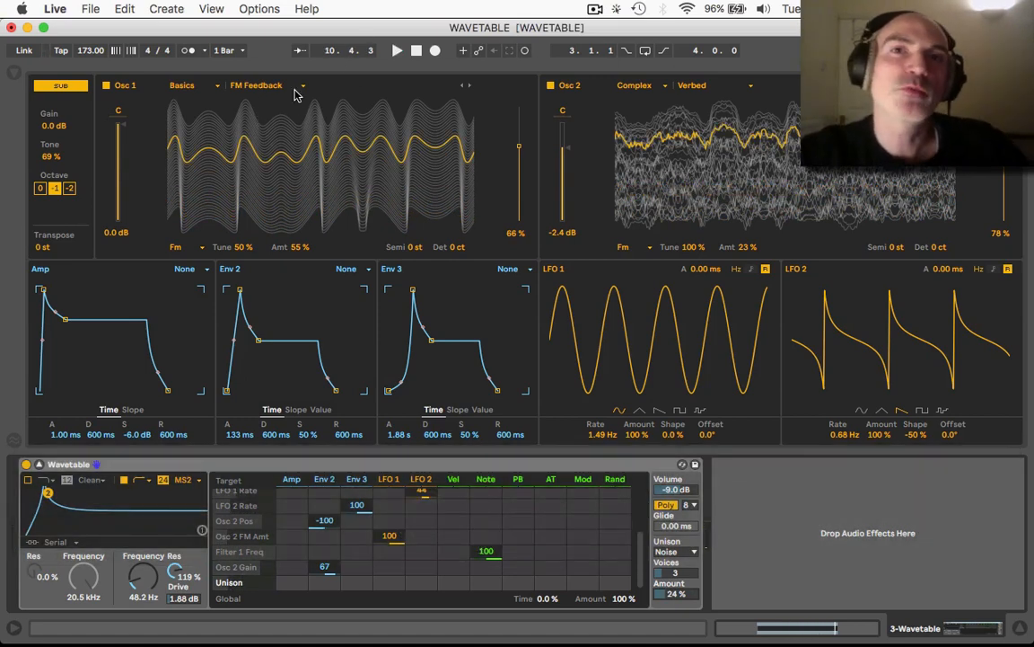
pyautogui.click(594, 11)
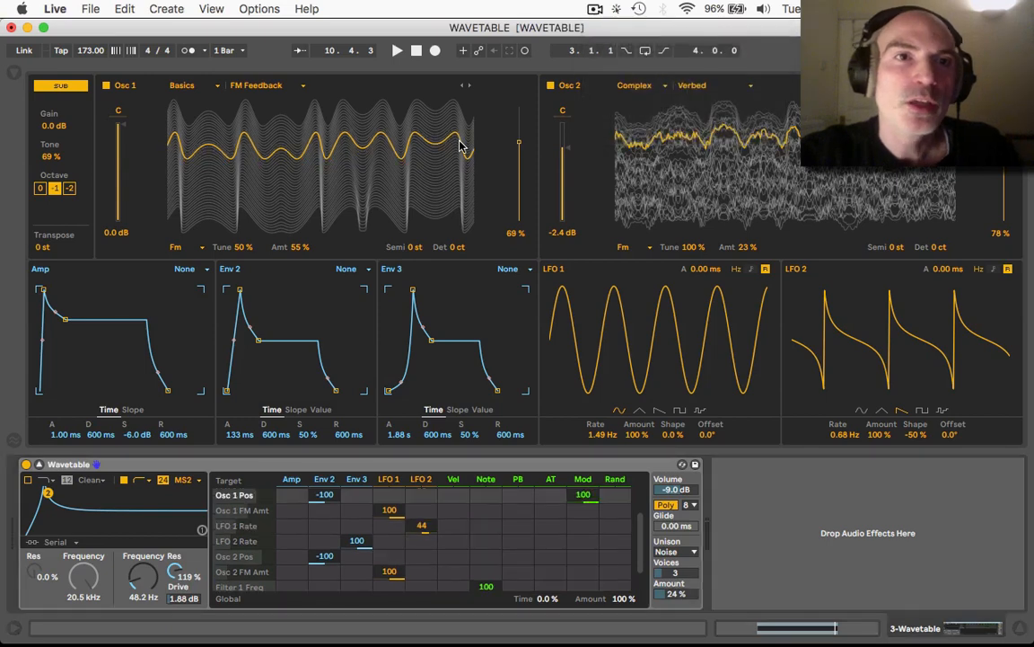
# Try the FM Harmonics wavetable on Osc 1 with the loop and switch back to FM Feedback.
pyautogui.click(282, 86)
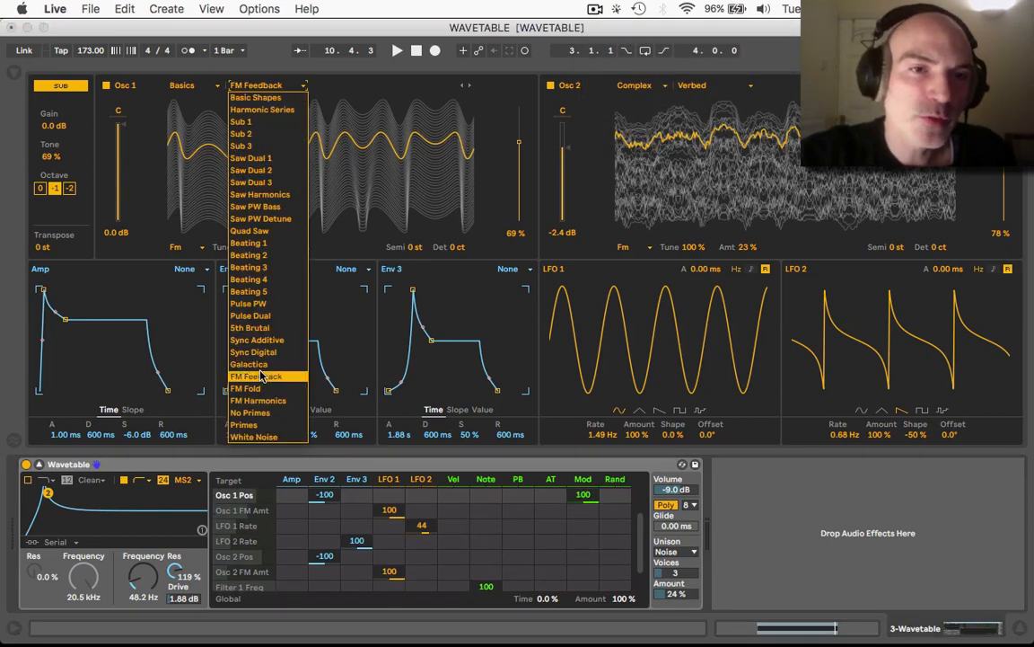
pyautogui.click(259, 400)
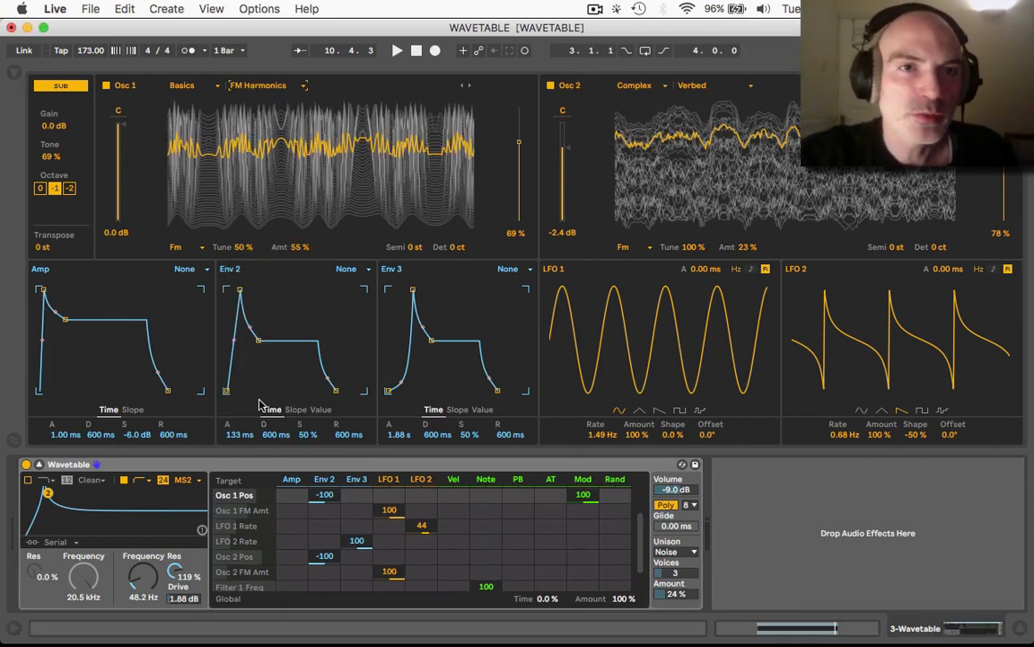
pyautogui.press('space')
pyautogui.press('space')
pyautogui.click(299, 85)
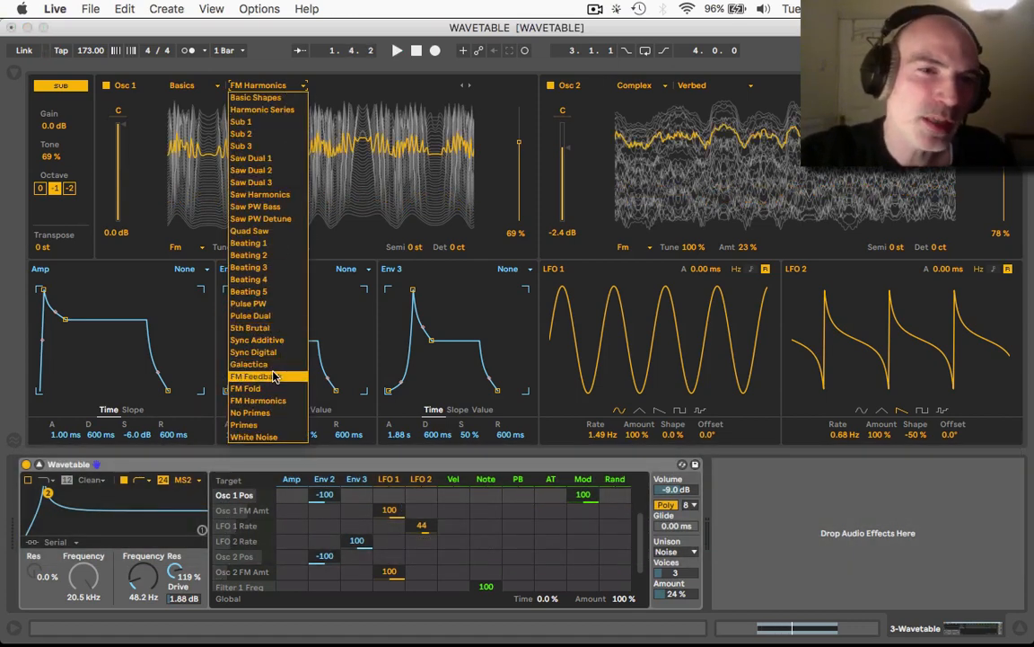
pyautogui.click(275, 377)
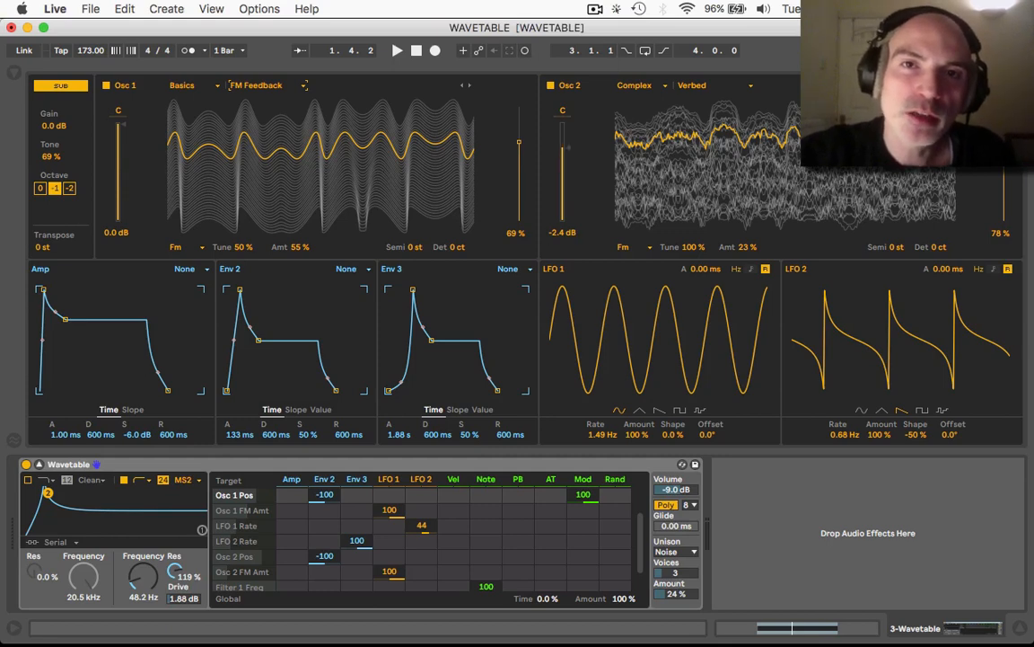
# Lower Osc 2's gain to -5.4 dB and audition the loop.
pyautogui.moveTo(563, 144); pyautogui.dragTo(563, 175)
pyautogui.press('space')
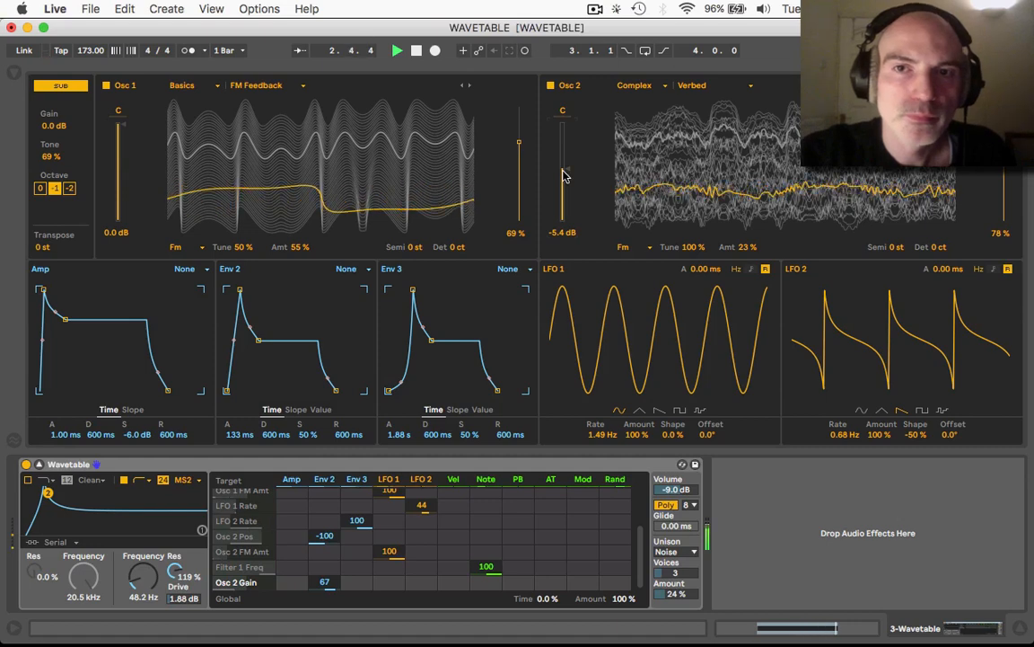
pyautogui.press('space')
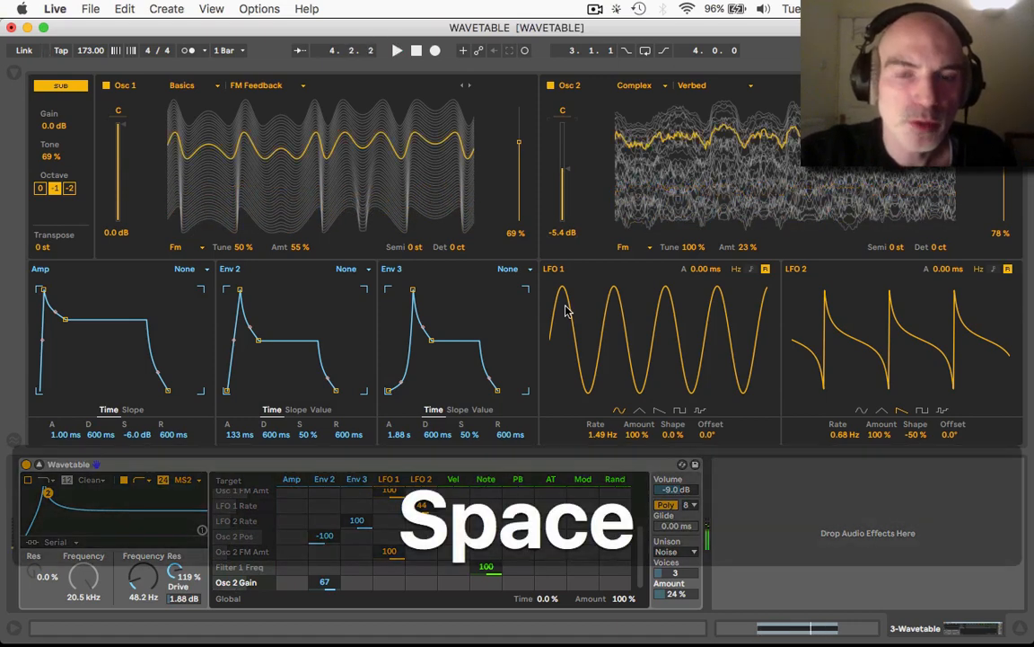
# Switch the synth from polyphonic to Mono and lower the sub oscillator's tone to 66%.
pyautogui.click(667, 505)
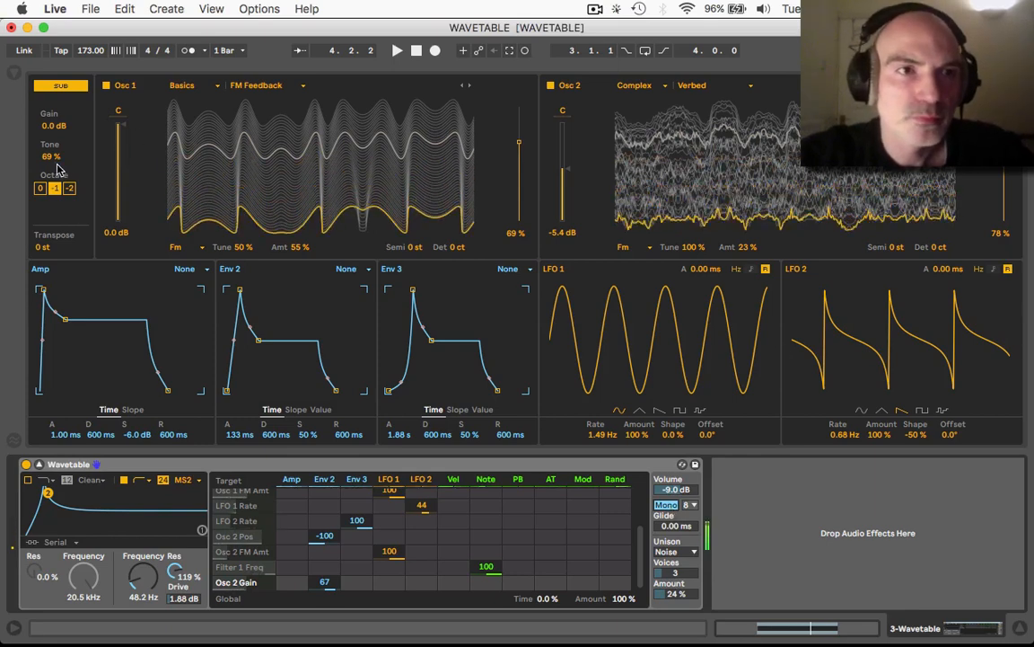
pyautogui.moveTo(51, 157)
pyautogui.mouseDown()
pyautogui.moveTo(51, 215)
pyautogui.moveTo(51, 160)
pyautogui.mouseUp()
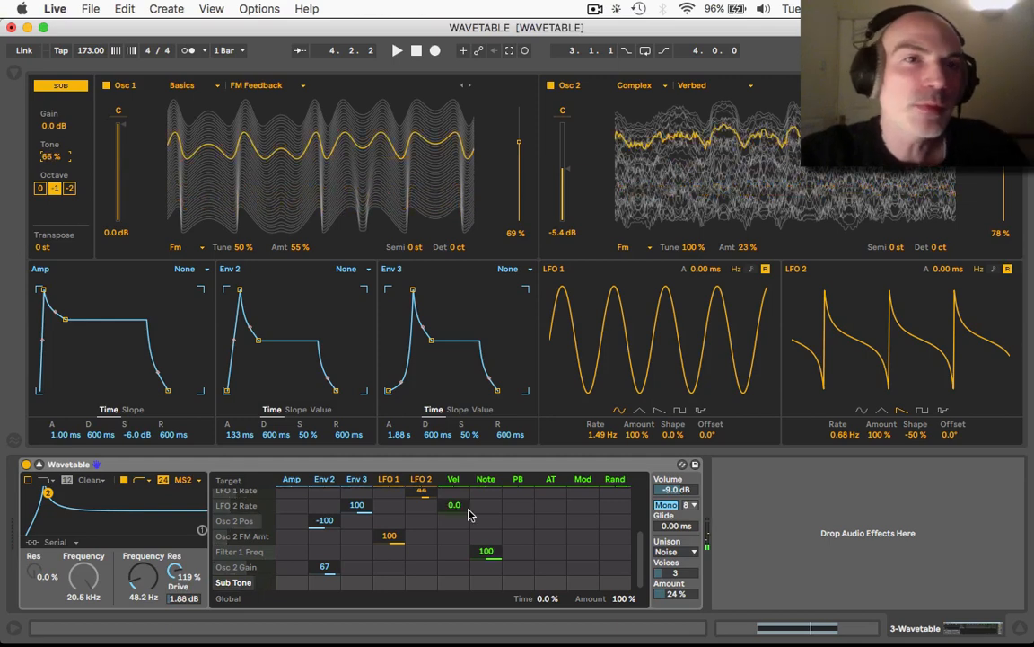